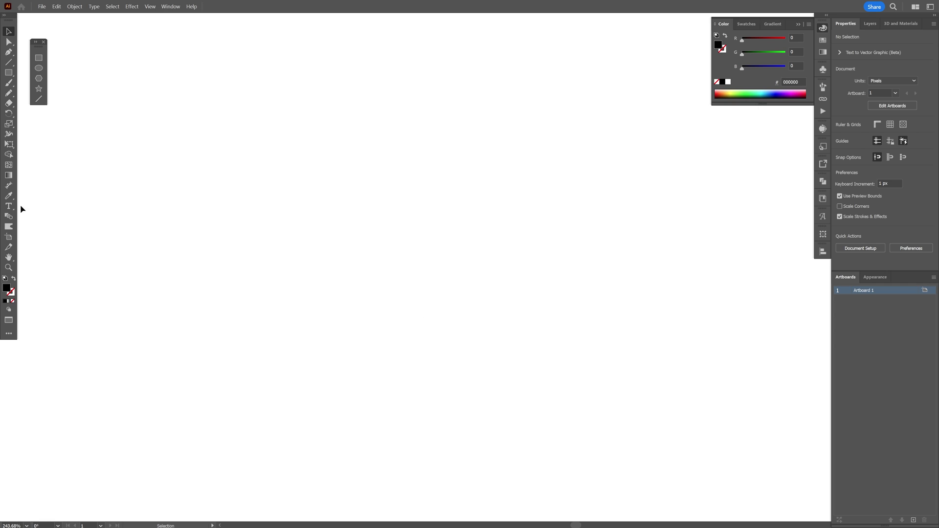
# Type a capital S on the artboard, scale it up large and nudge it lower
pyautogui.click(8, 206)
pyautogui.click(403, 221)
pyautogui.write('S')
pyautogui.press('Escape')
pyautogui.moveTo(407, 223); pyautogui.dragTo(686, 371)
pyautogui.moveTo(421, 230); pyautogui.dragTo(423, 260)
# Set the S in Inter ExtraBold and convert it to outlines
pyautogui.click(879, 211)
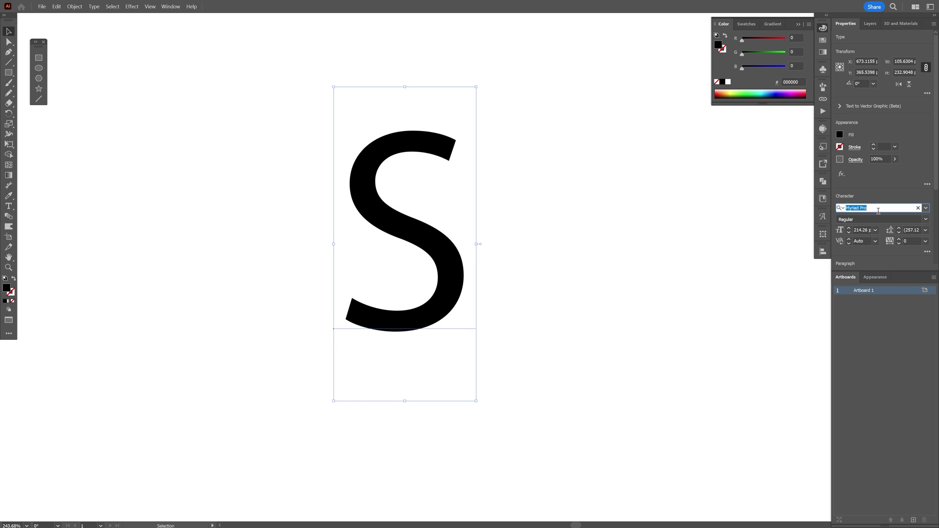
pyautogui.write('inter')
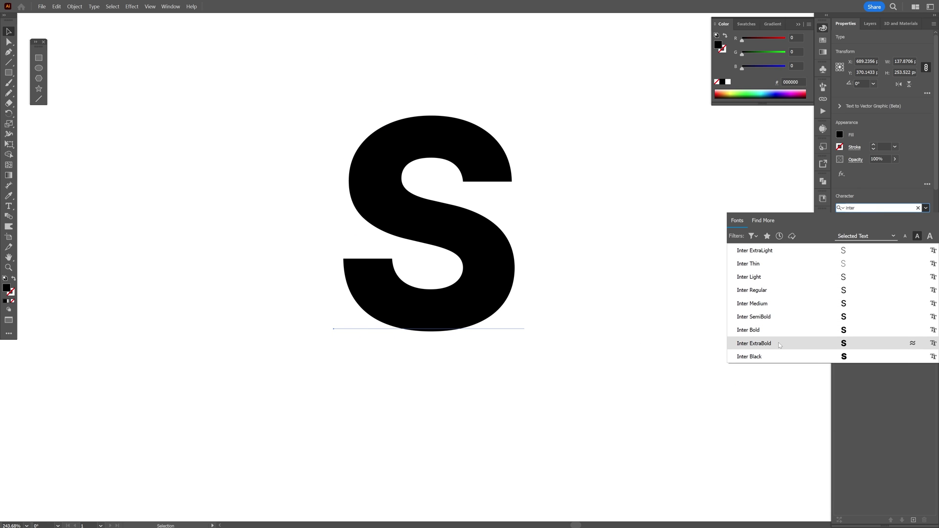
pyautogui.click(784, 343)
pyautogui.rightClick(457, 228)
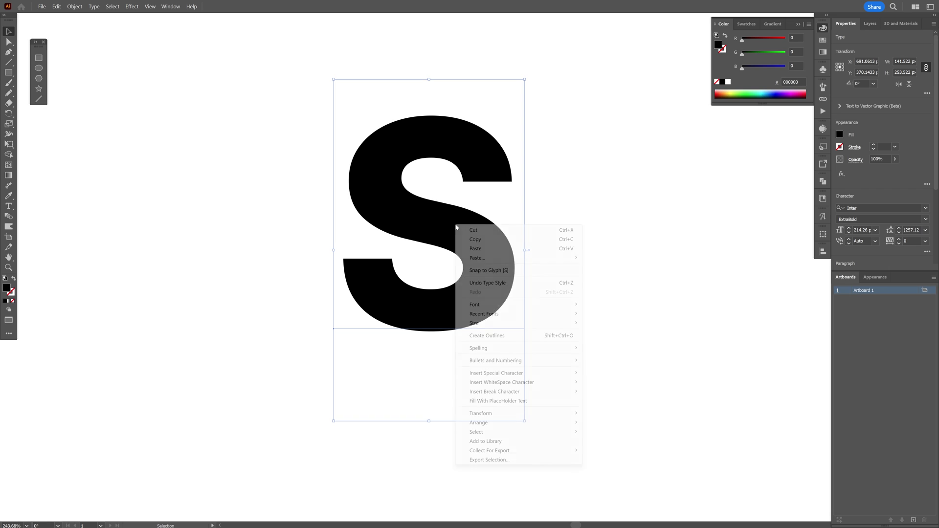
pyautogui.click(488, 335)
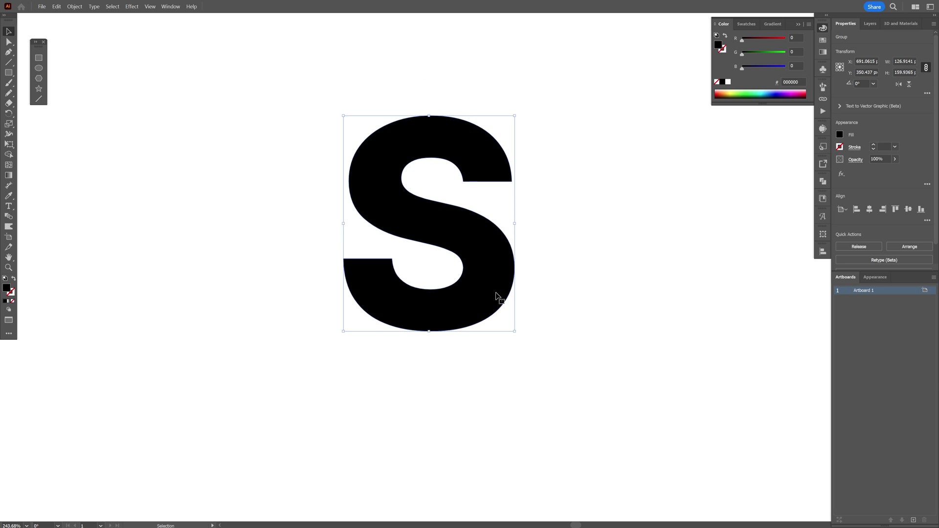
# Swap the S's black fill for a black stroke and release its compound path
pyautogui.click(15, 279)
pyautogui.click(14, 294)
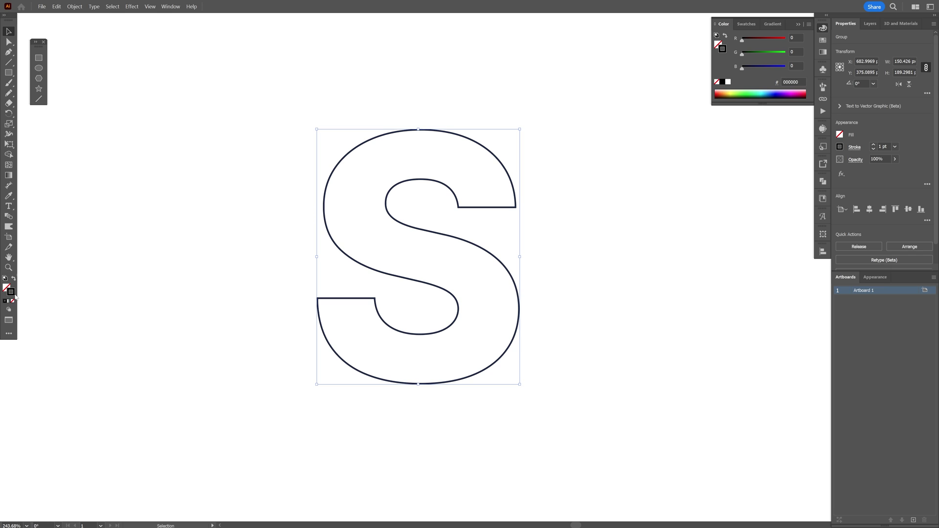
pyautogui.hotkey('ctrl', '=')
pyautogui.hotkey('ctrl', '=')
pyautogui.rightClick(506, 214)
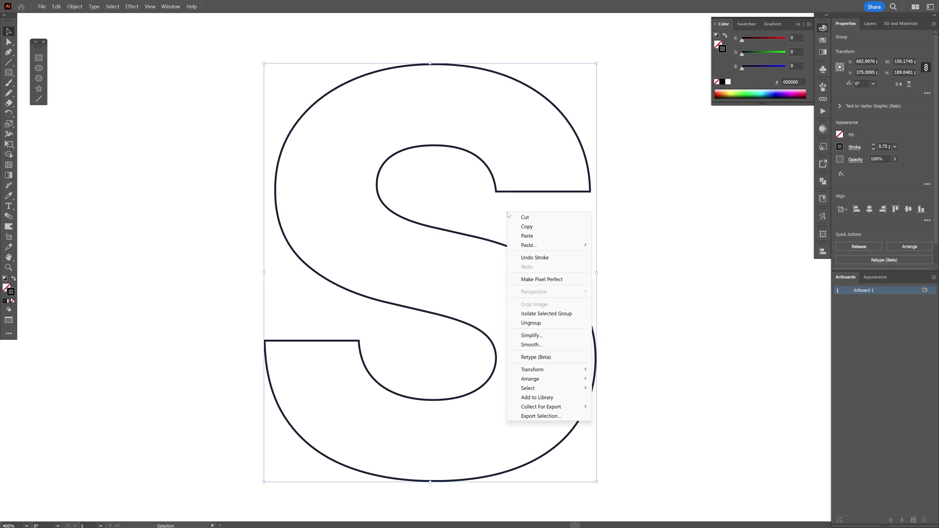
pyautogui.click(531, 324)
pyautogui.click(634, 243)
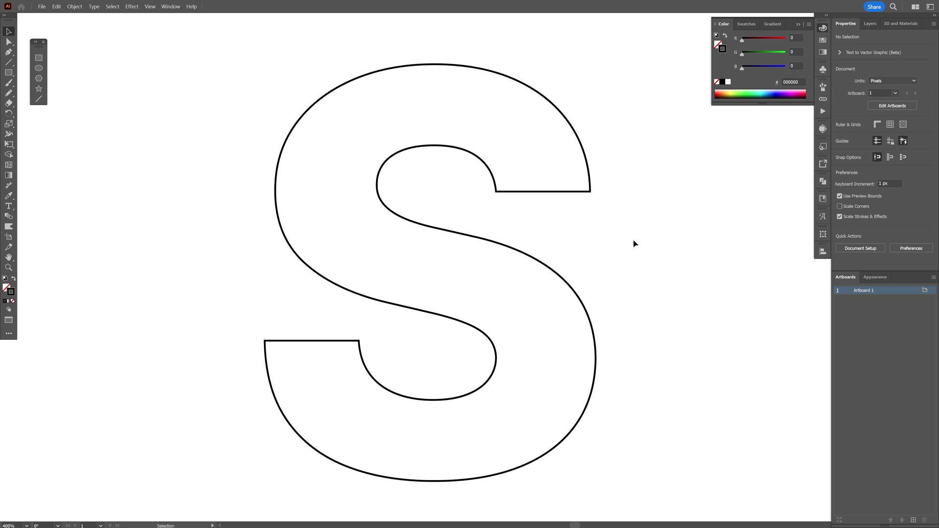
pyautogui.moveTo(470, 118); pyautogui.dragTo(470, 118)
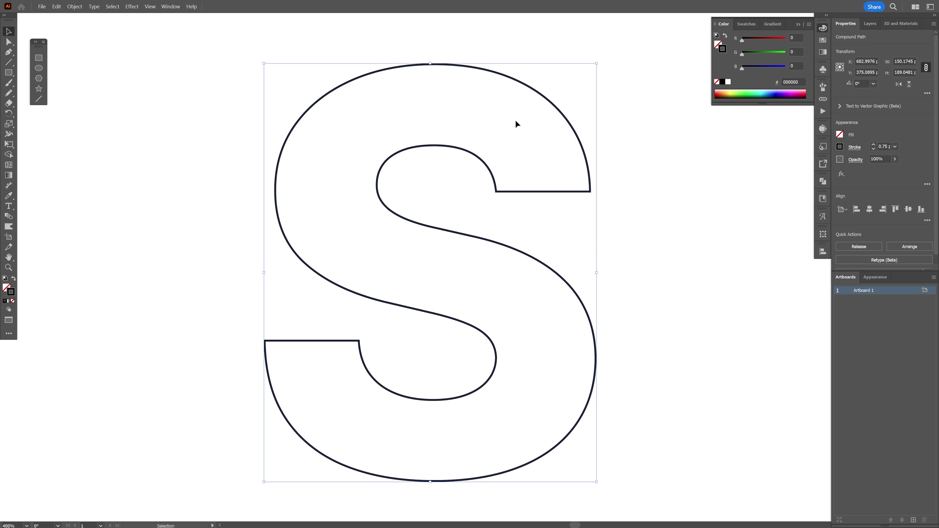
pyautogui.click(865, 248)
pyautogui.click(526, 225)
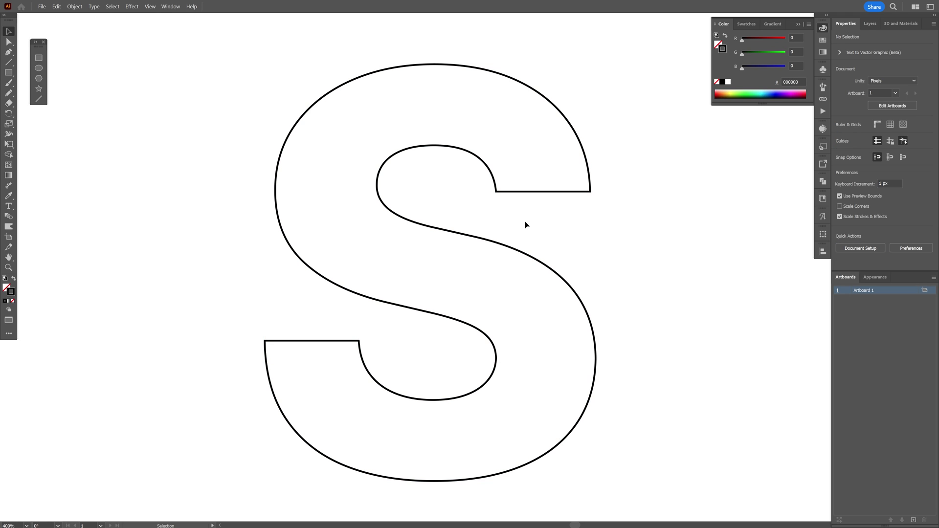
# Delete the S's straight top and bottom end segments, leaving separate open curves
pyautogui.click(10, 42)
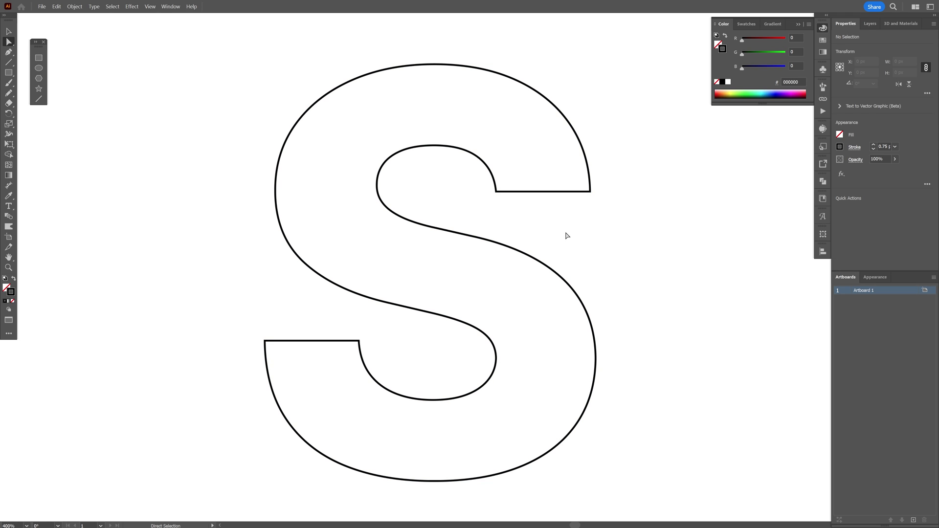
pyautogui.moveTo(531, 175); pyautogui.dragTo(530, 176)
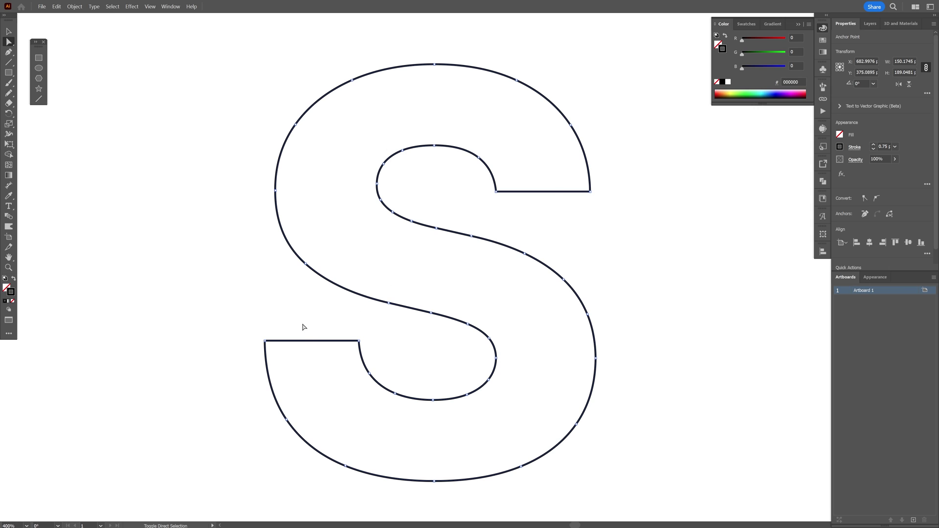
pyautogui.press('Delete')
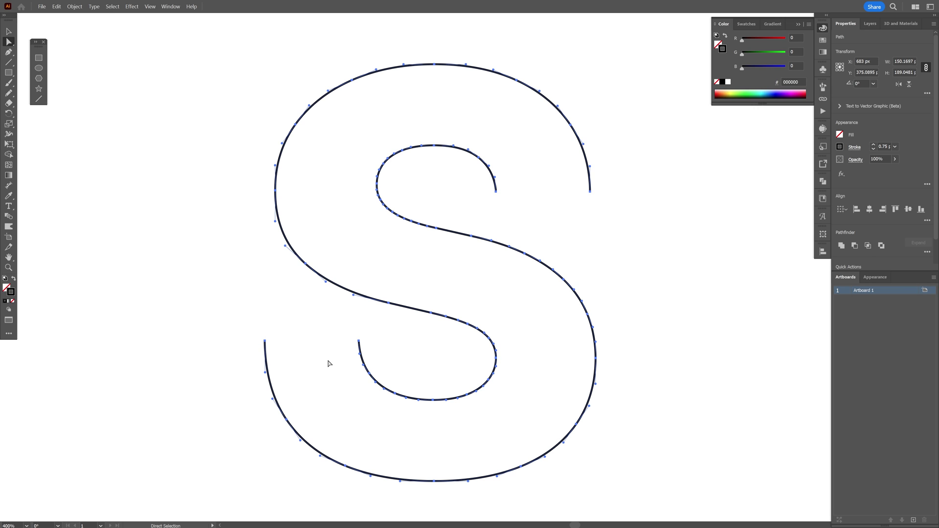
pyautogui.press('v')
pyautogui.moveTo(367, 367); pyautogui.dragTo(430, 325)
pyautogui.hotkey('ctrl', 'z')
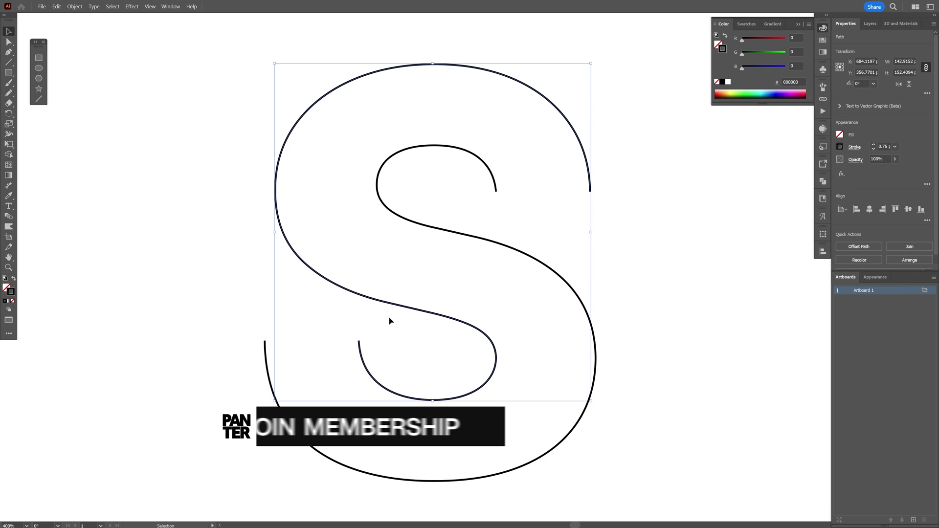
# Blend the outer S curve into the inner S curve
pyautogui.click(9, 216)
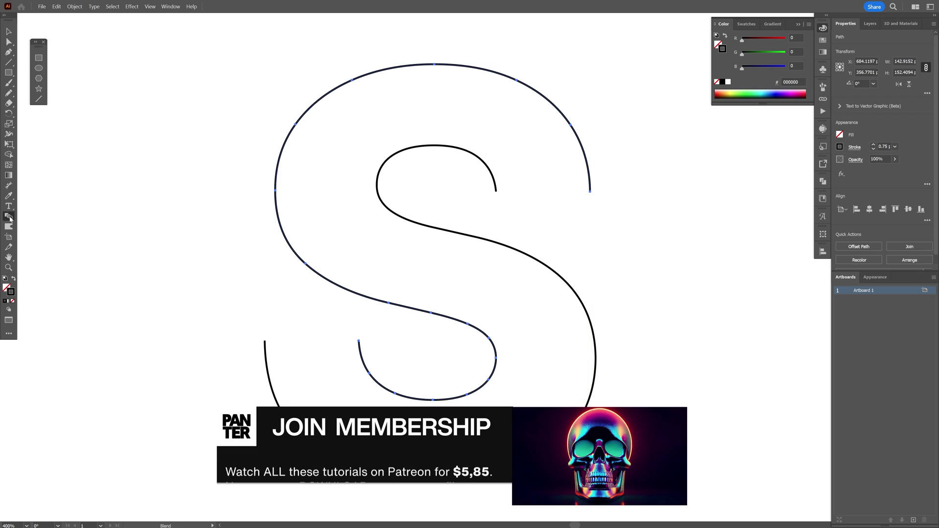
pyautogui.click(307, 266)
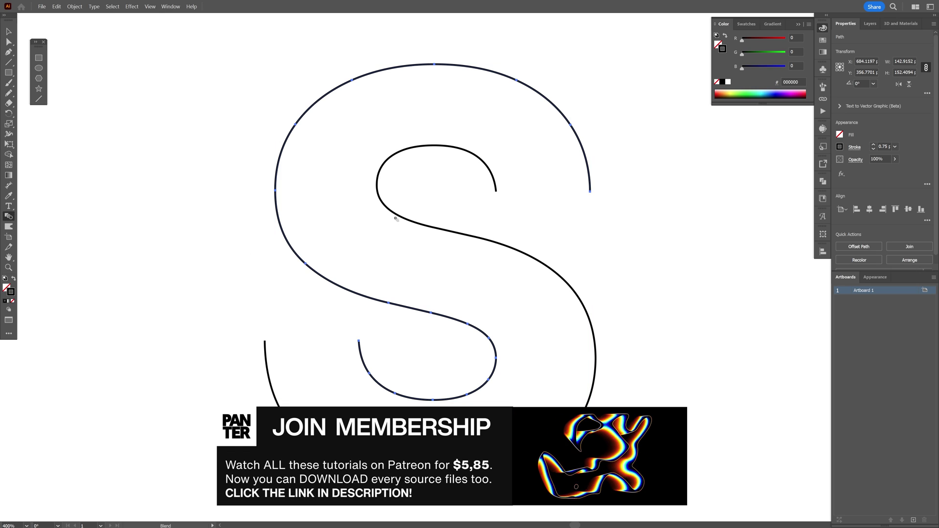
pyautogui.click(398, 216)
pyautogui.press('v')
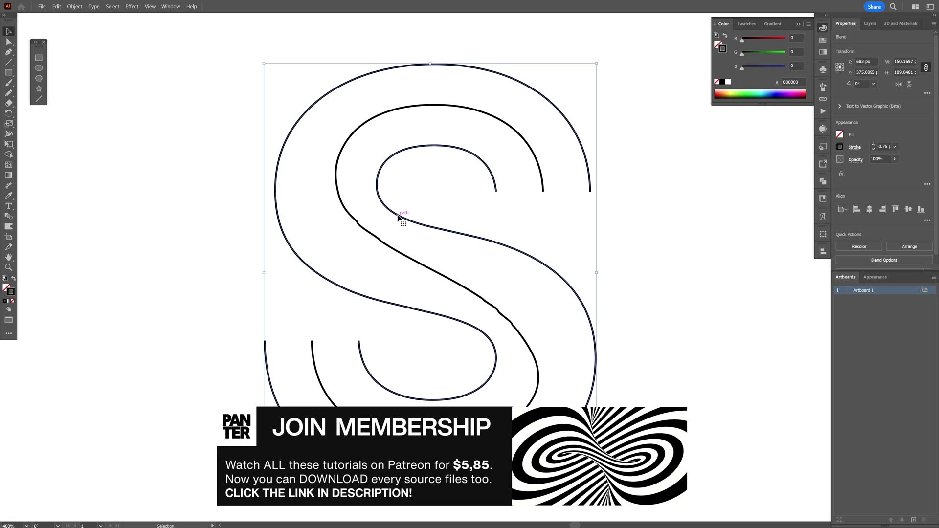
pyautogui.scroll(2, 398, 216)
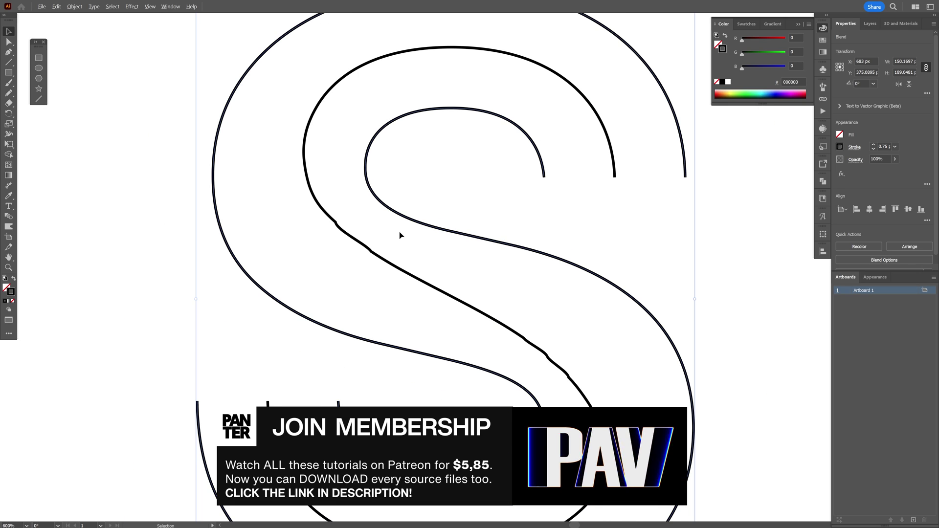
pyautogui.moveTo(394, 251); pyautogui.dragTo(383, 258)
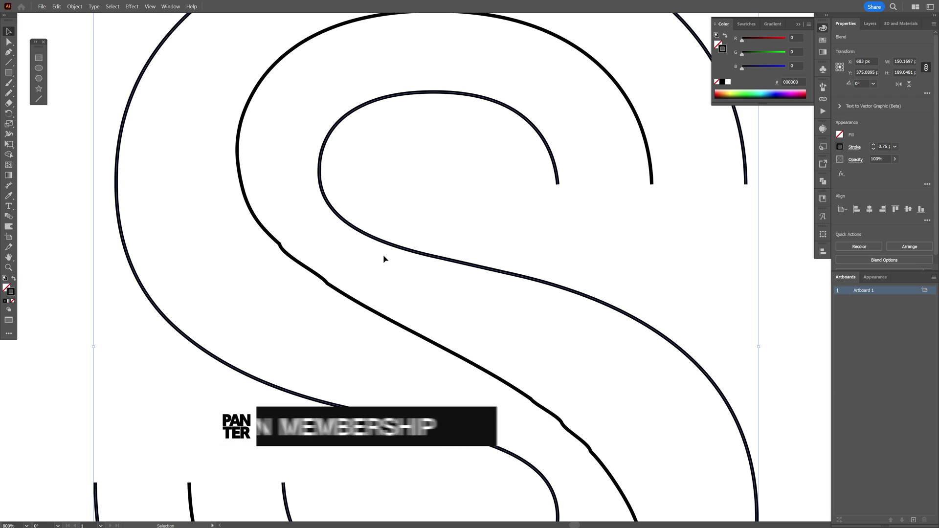
pyautogui.scroll(2, 415, 236)
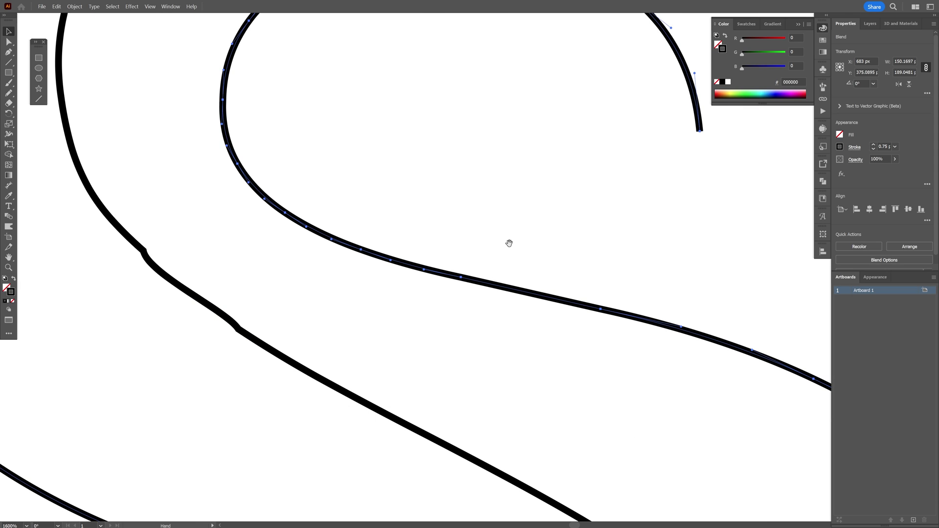
pyautogui.moveTo(507, 241); pyautogui.dragTo(424, 262)
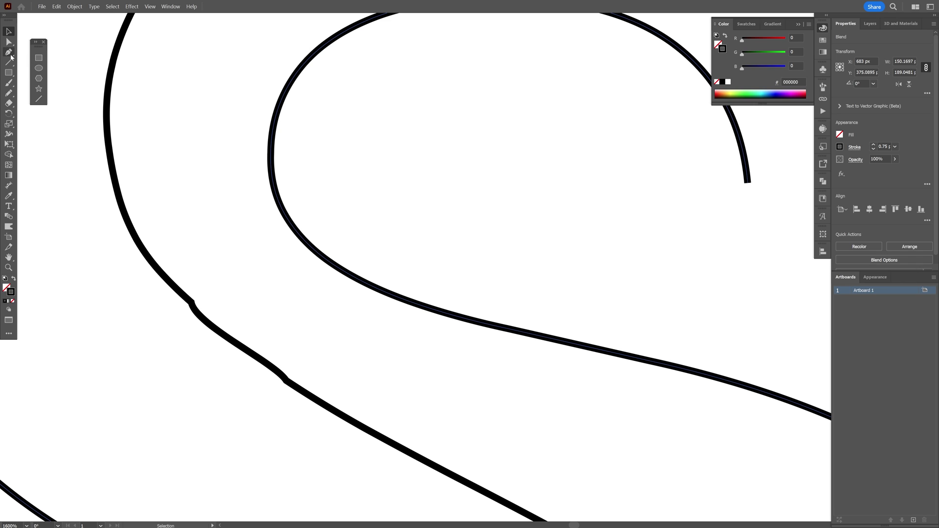
# Remove two extra anchor points from the inner S curve to smooth it
pyautogui.click(11, 56)
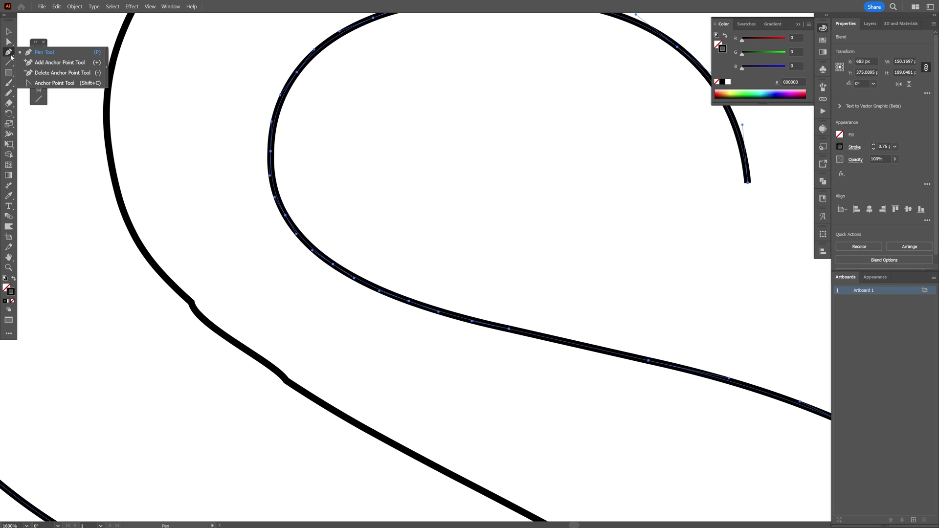
pyautogui.click(59, 63)
pyautogui.scroll(-3, 369, 161)
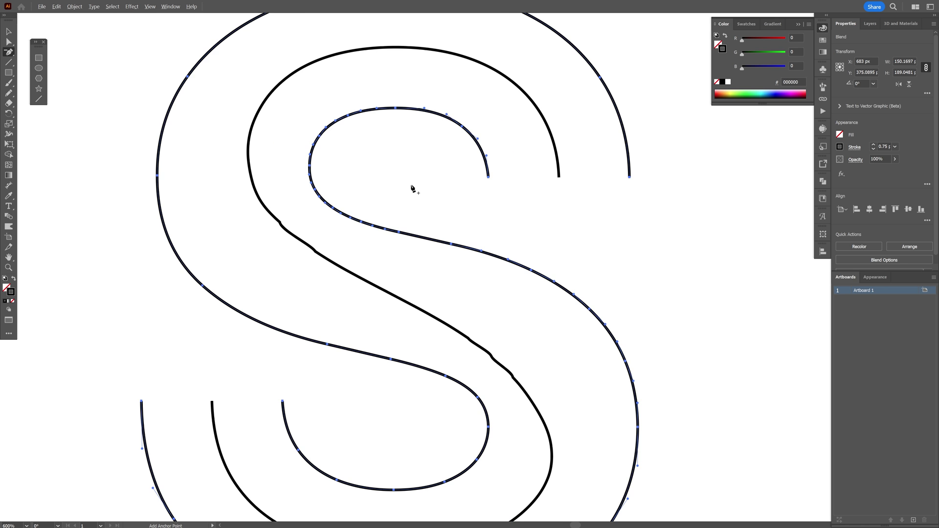
pyautogui.scroll(3, 447, 206)
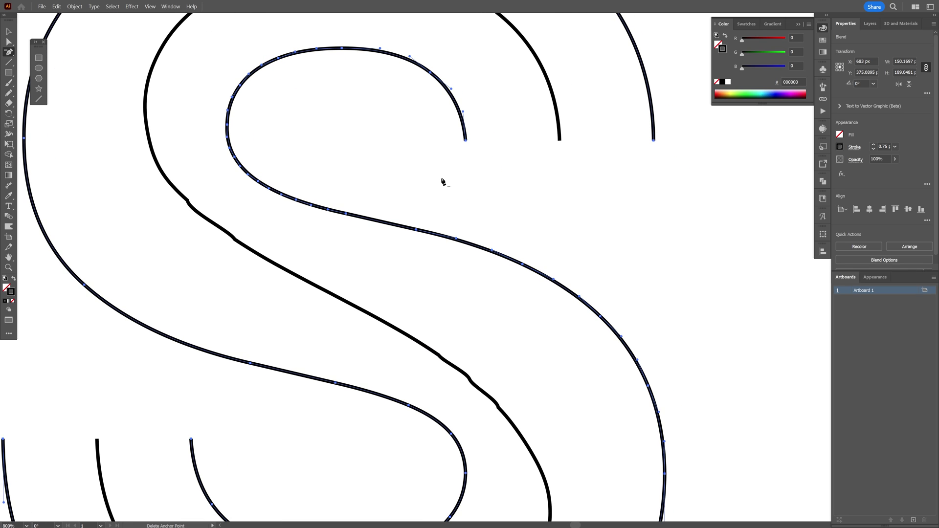
pyautogui.click(416, 229)
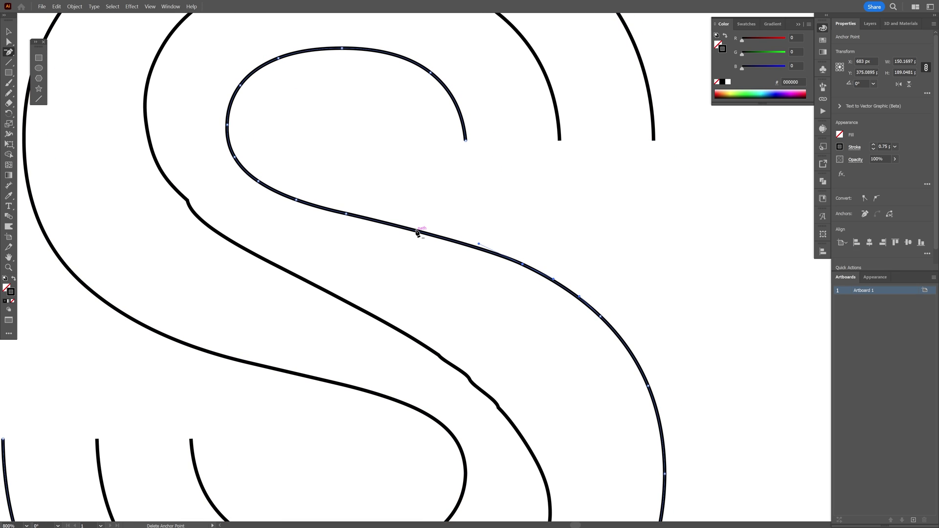
pyautogui.click(347, 214)
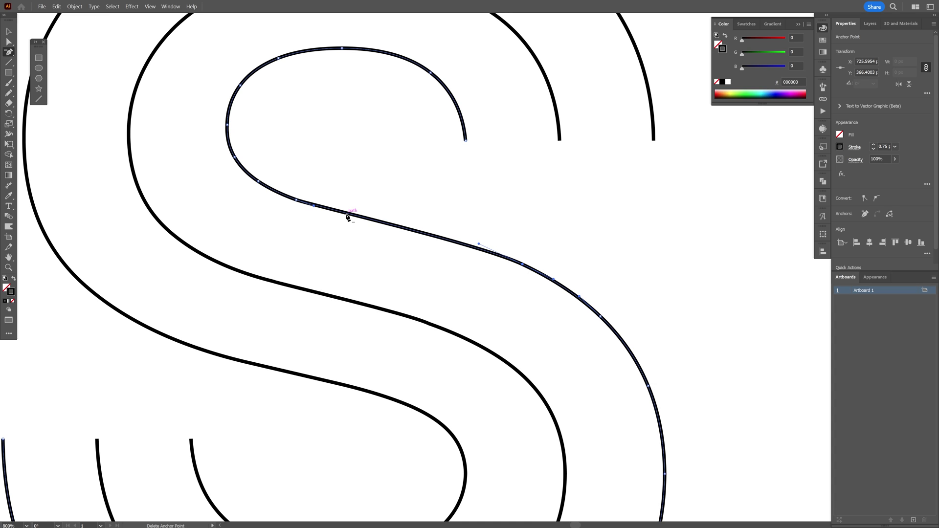
pyautogui.scroll(2, 427, 234)
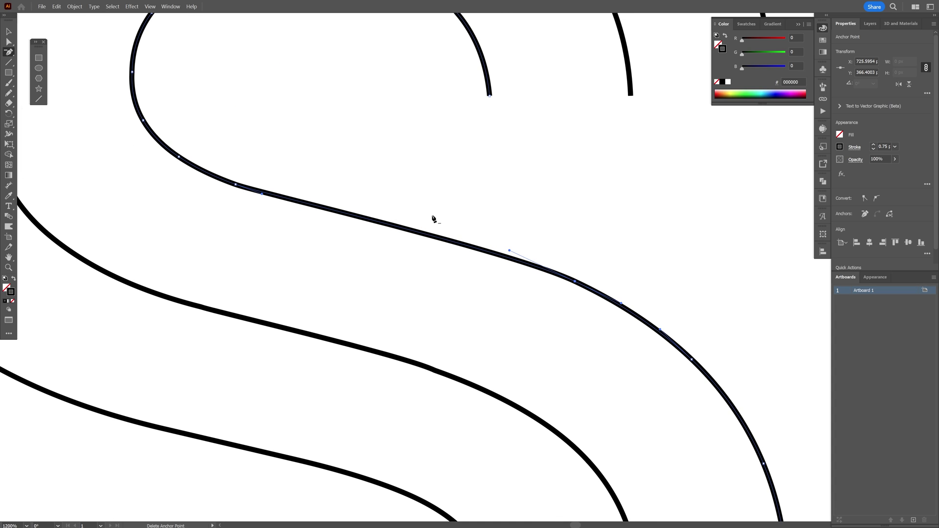
pyautogui.press('v')
pyautogui.click(441, 194)
pyautogui.scroll(-3, 442, 194)
pyautogui.moveTo(446, 194); pyautogui.dragTo(448, 209)
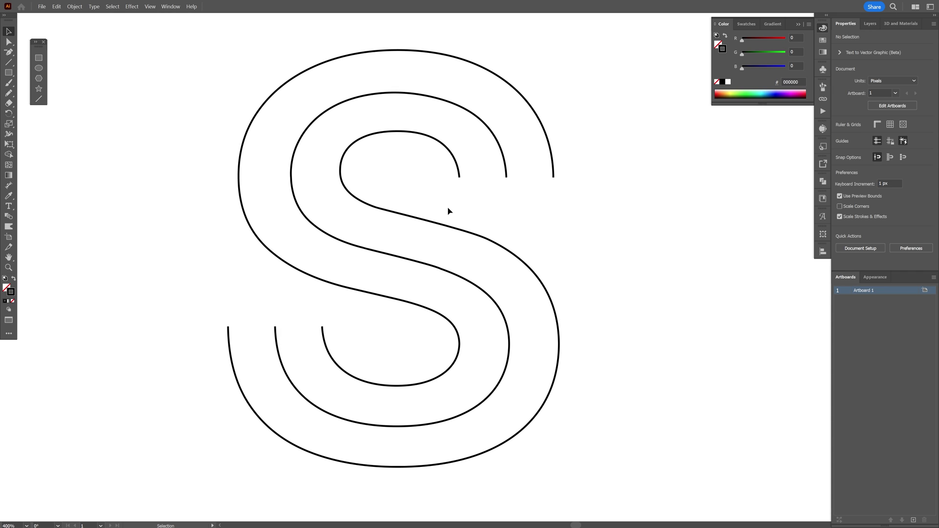
# Expand the S blend into paths and ungroup them
pyautogui.click(446, 225)
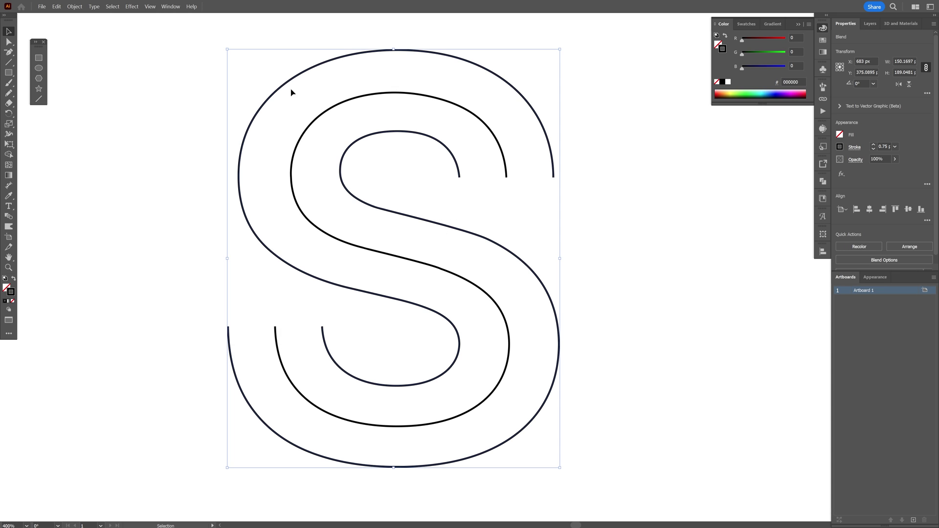
pyautogui.click(80, 5)
pyautogui.click(87, 115)
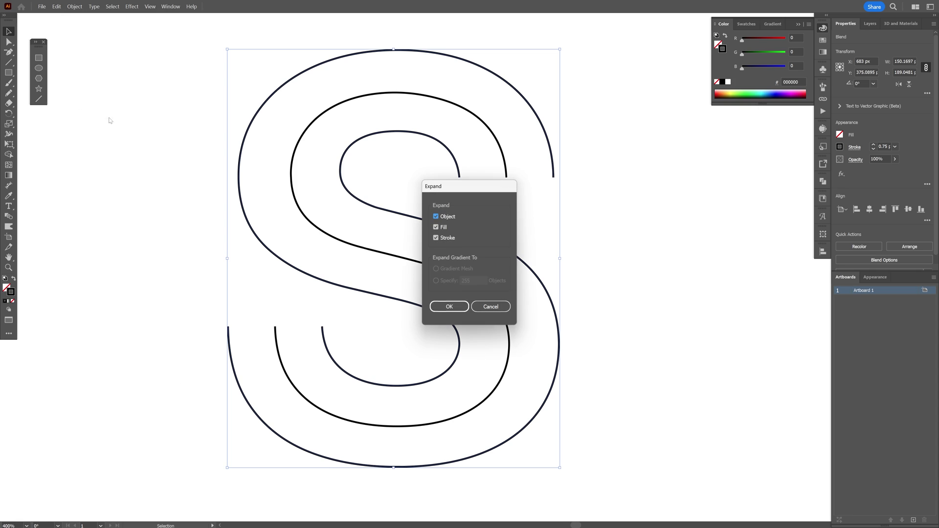
pyautogui.click(448, 306)
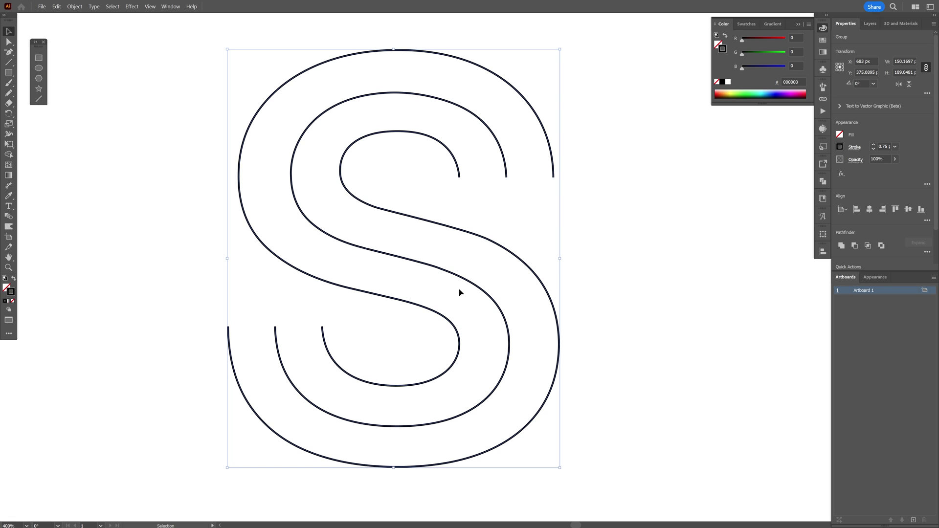
pyautogui.rightClick(467, 162)
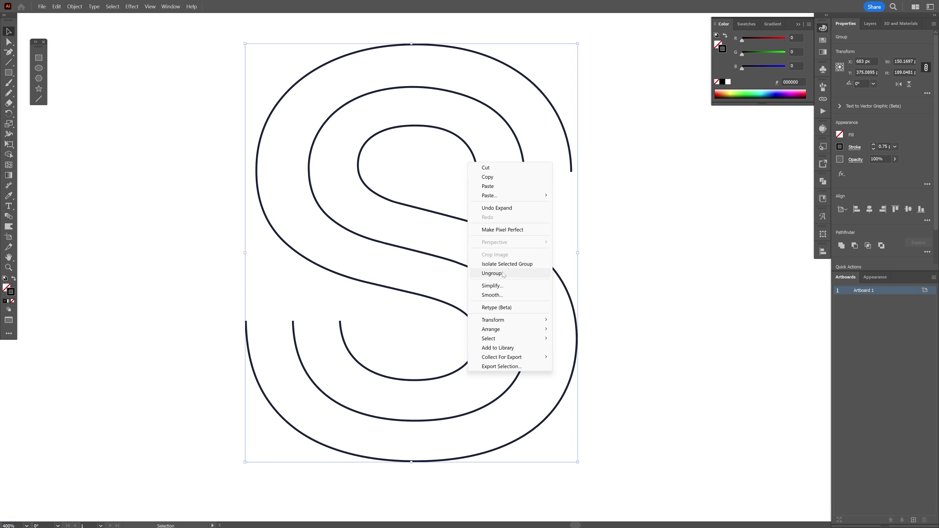
pyautogui.click(494, 274)
pyautogui.click(587, 197)
# Join the inner and outer curve ends at the top and bottom with the Pen tool
pyautogui.click(12, 51)
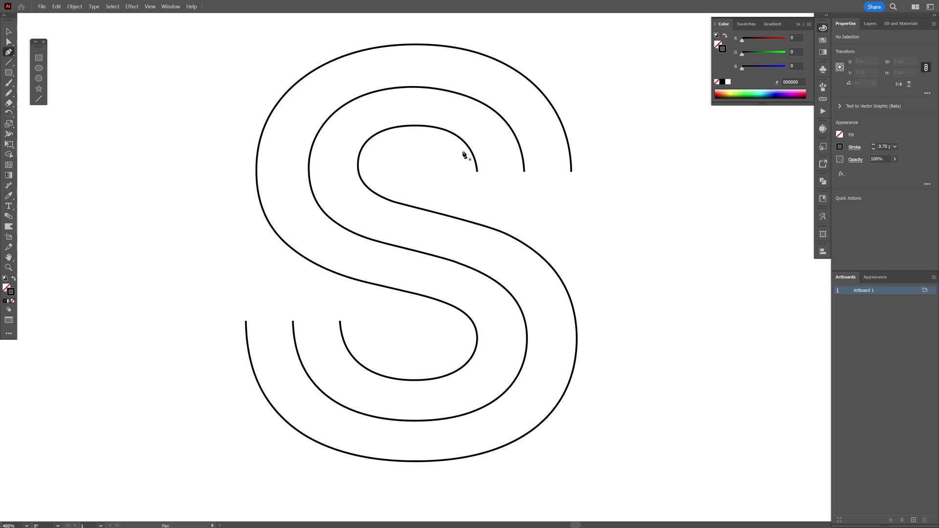
pyautogui.click(477, 172)
pyautogui.click(571, 172)
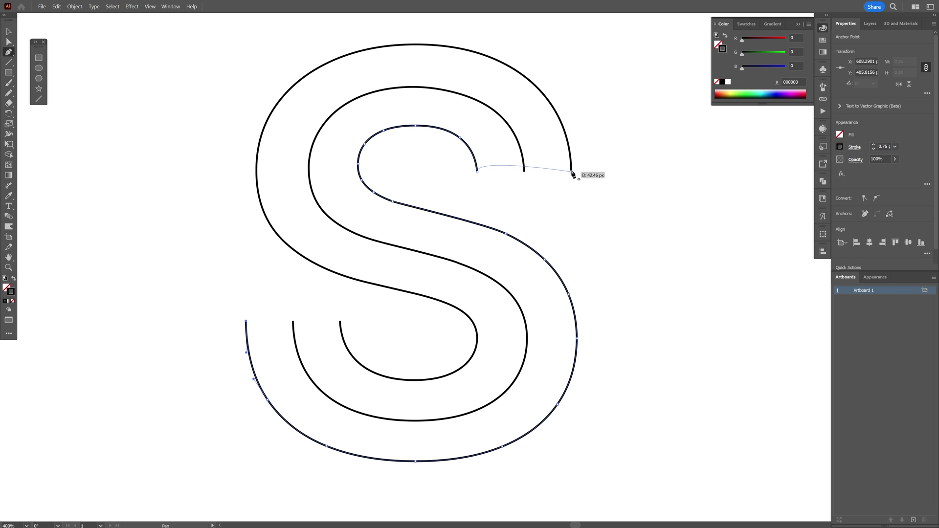
pyautogui.click(246, 321)
pyautogui.click(340, 321)
# Draw two diagonal facet lines from the terminal's corners down to the middle curve
pyautogui.press('v')
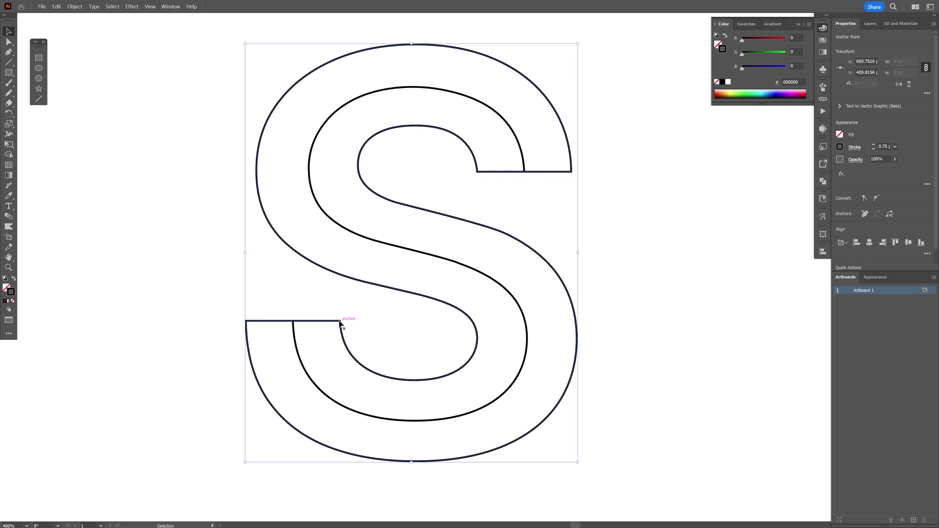
pyautogui.click(613, 202)
pyautogui.press('p')
pyautogui.scroll(4, 350, 328)
pyautogui.moveTo(352, 288); pyautogui.dragTo(422, 129)
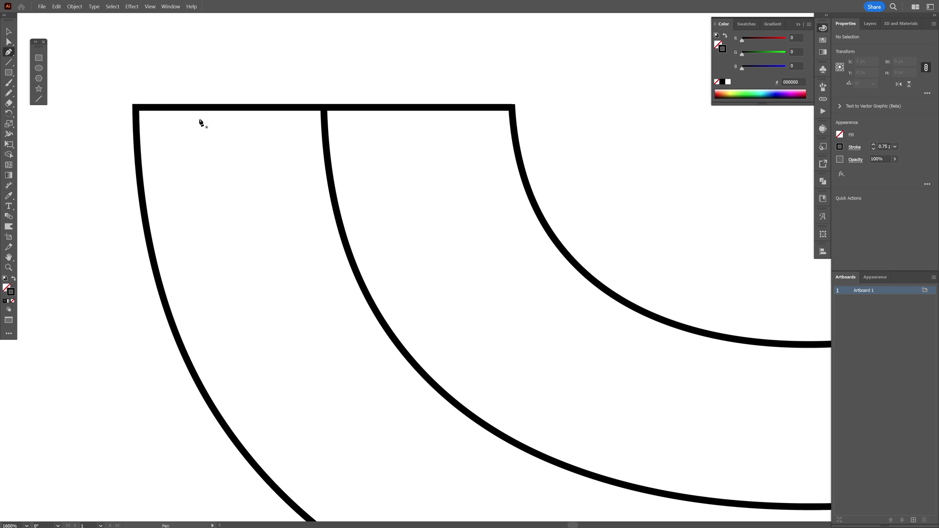
pyautogui.click(136, 107)
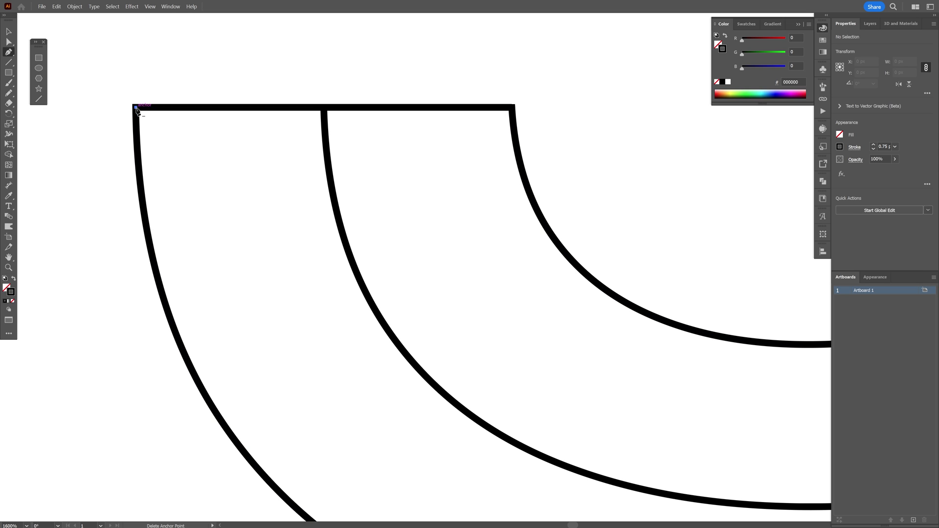
pyautogui.click(365, 291)
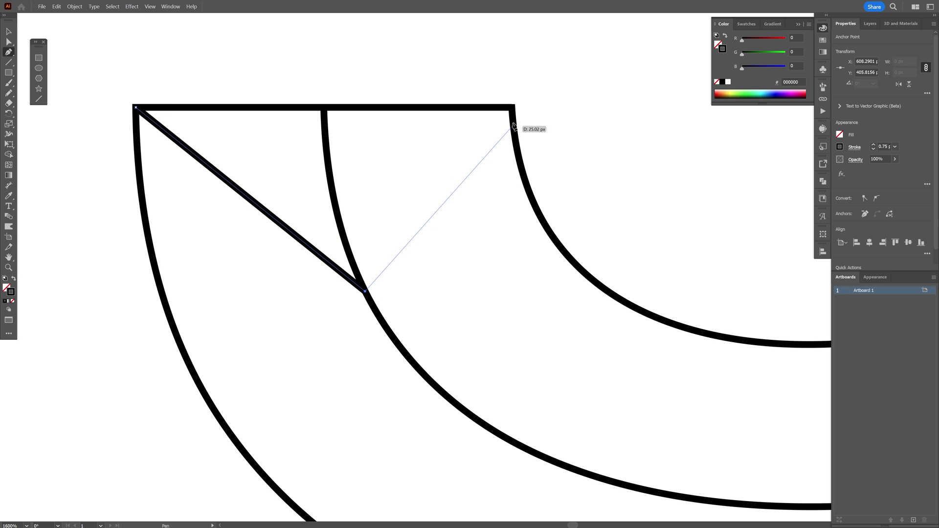
pyautogui.click(513, 107)
pyautogui.press('v')
# Add an anchor on the middle curve where the facet lines meet
pyautogui.click(423, 184)
pyautogui.scroll(1, 421, 185)
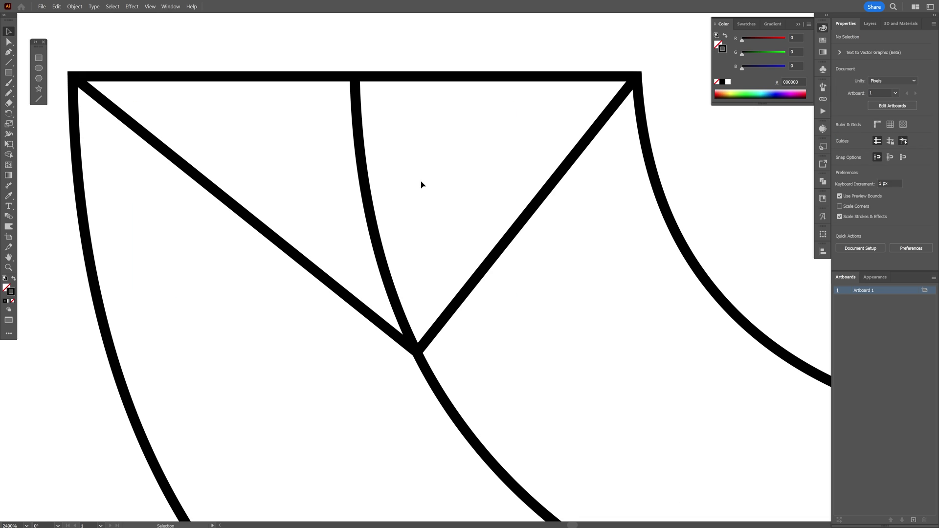
pyautogui.moveTo(353, 206); pyautogui.dragTo(377, 222)
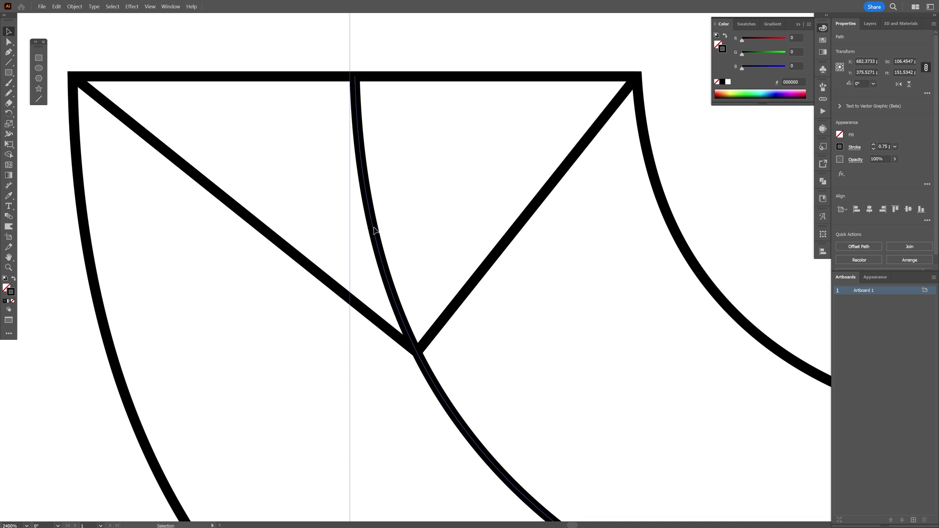
pyautogui.doubleClick(373, 228)
pyautogui.click(9, 52)
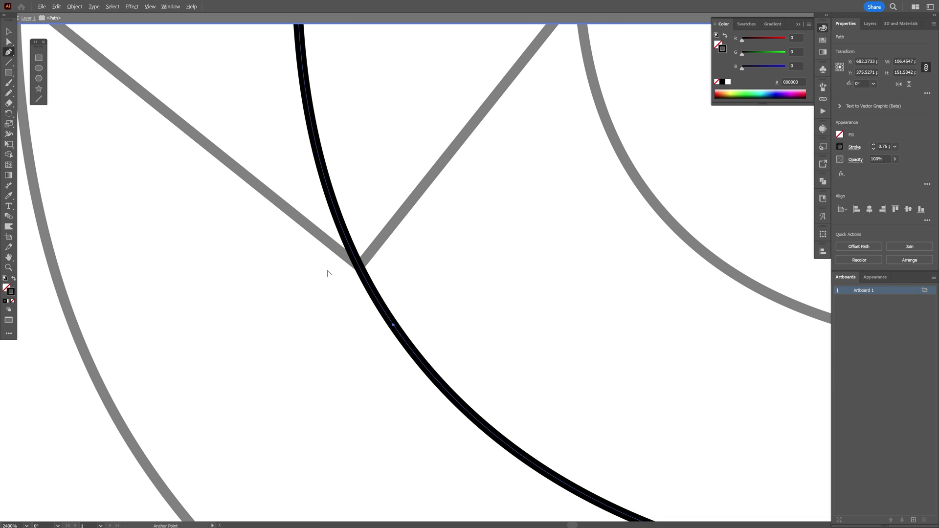
pyautogui.scroll(3, 336, 266)
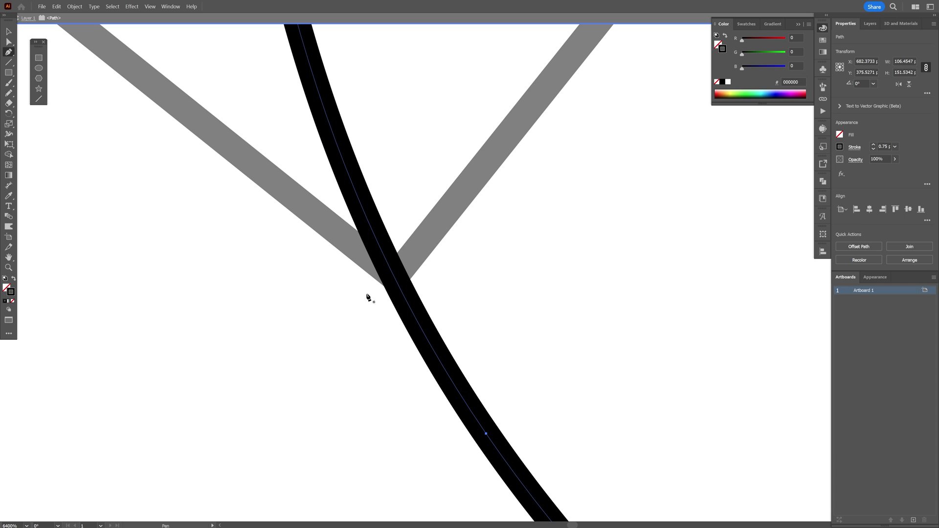
pyautogui.click(397, 281)
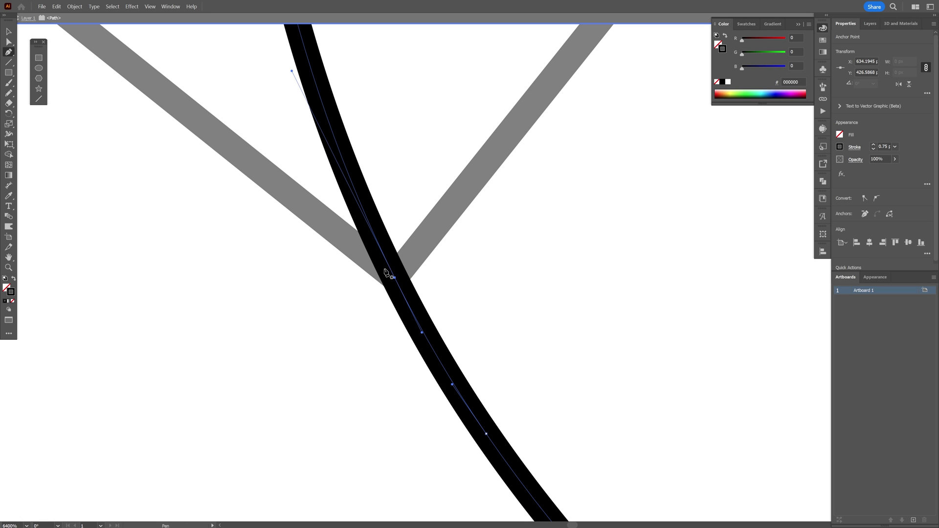
# Delete the middle curve segment above the facet point
pyautogui.press('v')
pyautogui.scroll(-4, 382, 307)
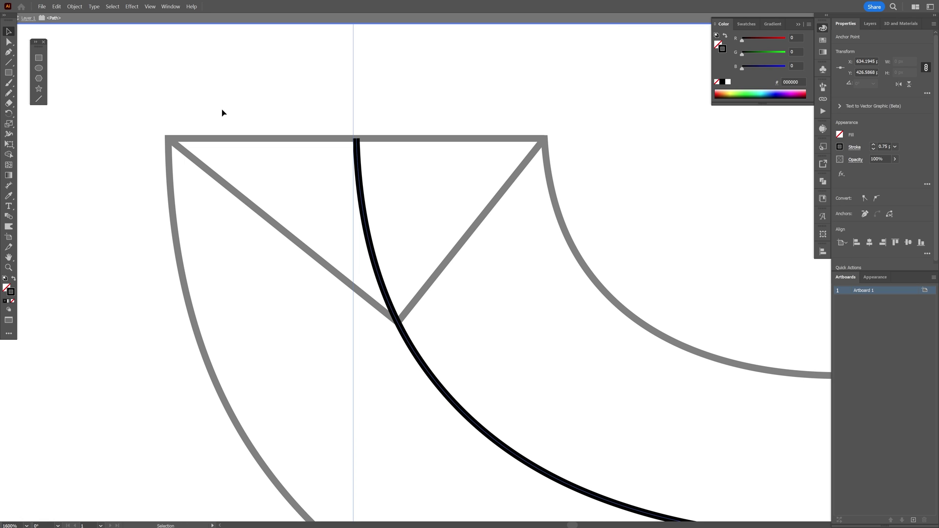
pyautogui.press('a')
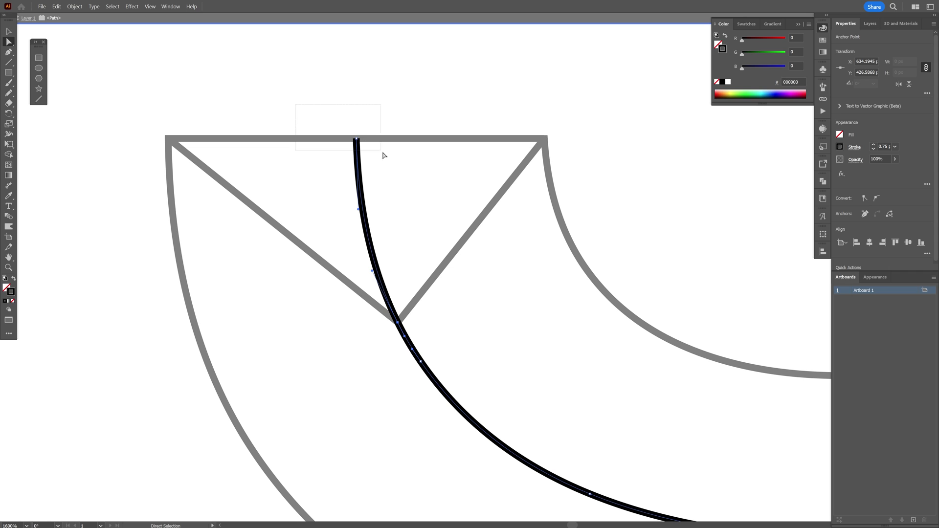
pyautogui.press('Delete')
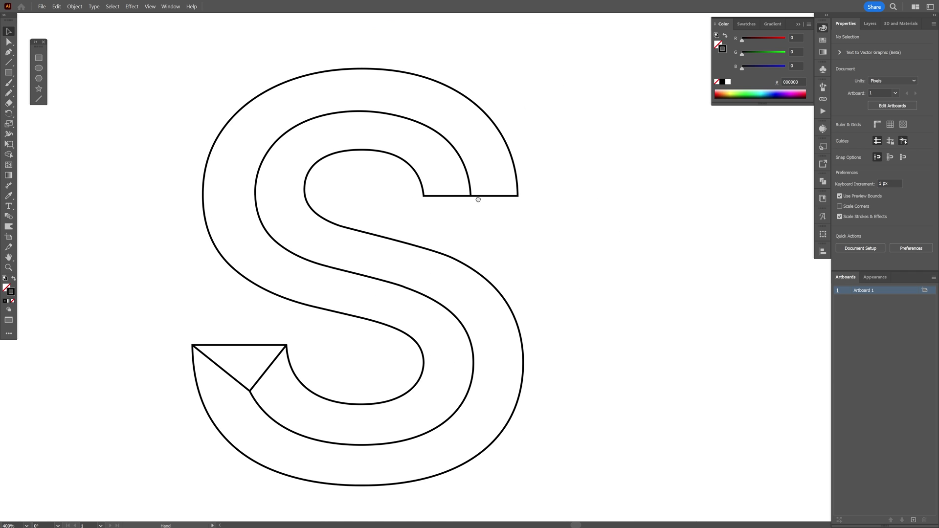
pyautogui.scroll(5, 478, 195)
# Draw a circle between two S curves and enlarge it to touch the curve above
pyautogui.moveTo(471, 149); pyautogui.dragTo(494, 174)
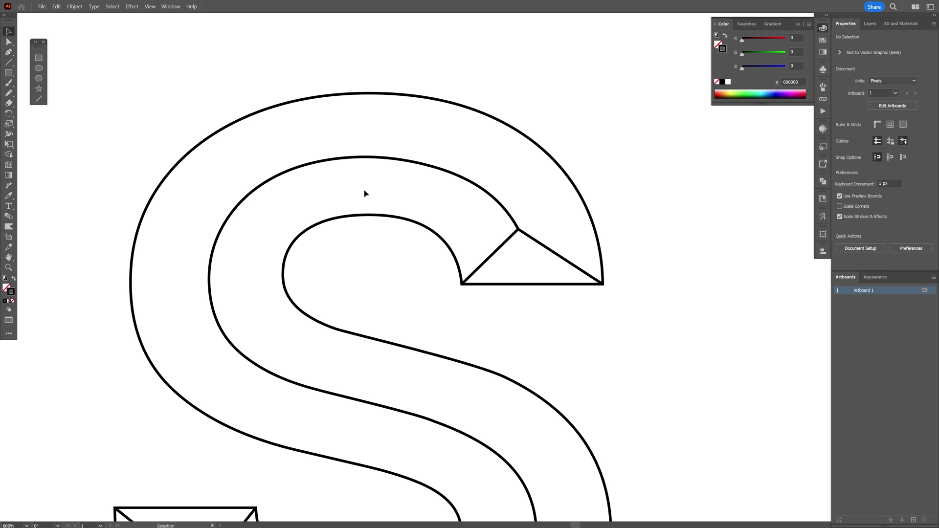
pyautogui.scroll(3, 332, 185)
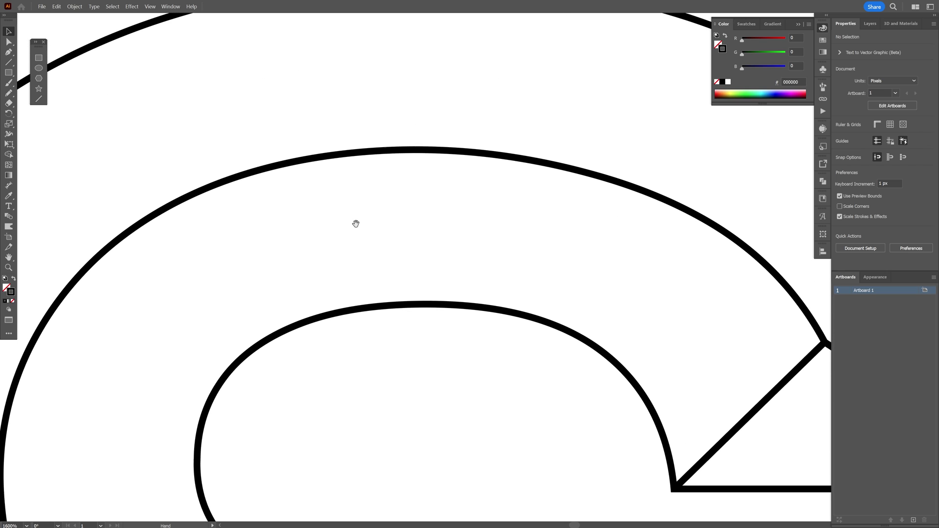
pyautogui.click(38, 68)
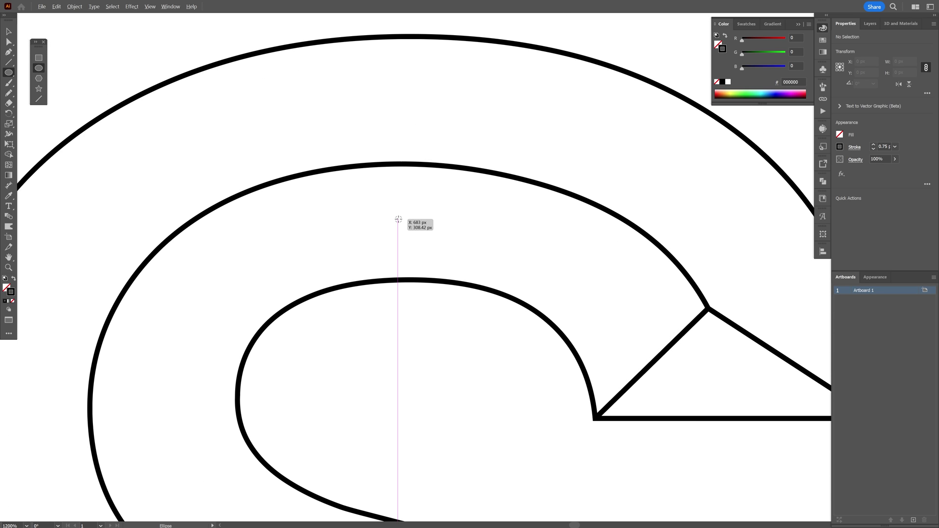
pyautogui.moveTo(398, 220); pyautogui.dragTo(418, 314)
pyautogui.scroll(3, 377, 248)
pyautogui.press('ctrl')
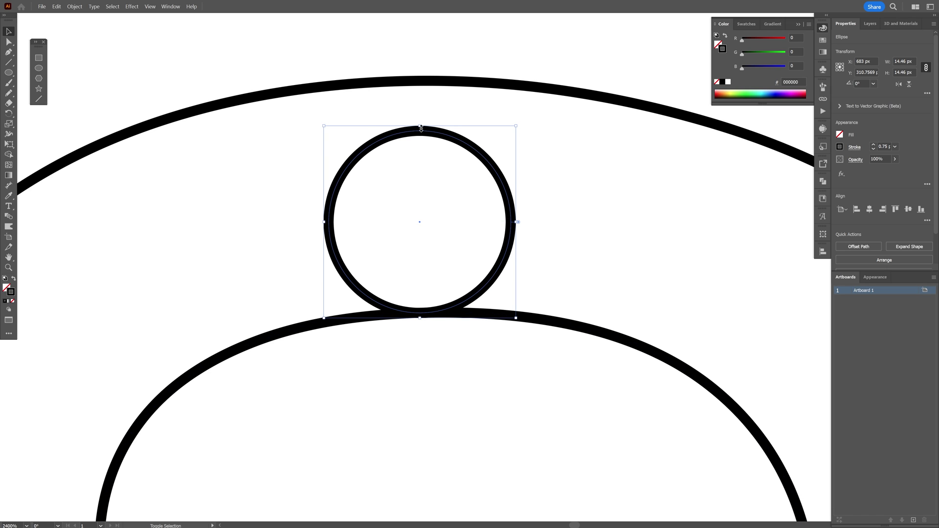
pyautogui.moveTo(420, 127); pyautogui.dragTo(419, 77)
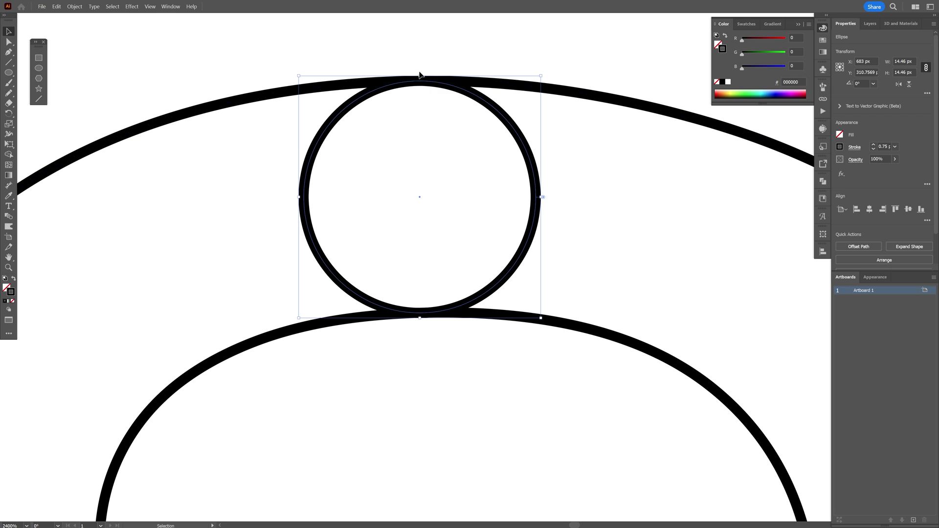
pyautogui.scroll(2, 420, 69)
pyautogui.scroll(-3, 482, 285)
# Duplicate the circle straight upward and enlarge the copy to fit between the upper curves
pyautogui.moveTo(481, 286); pyautogui.dragTo(469, 132)
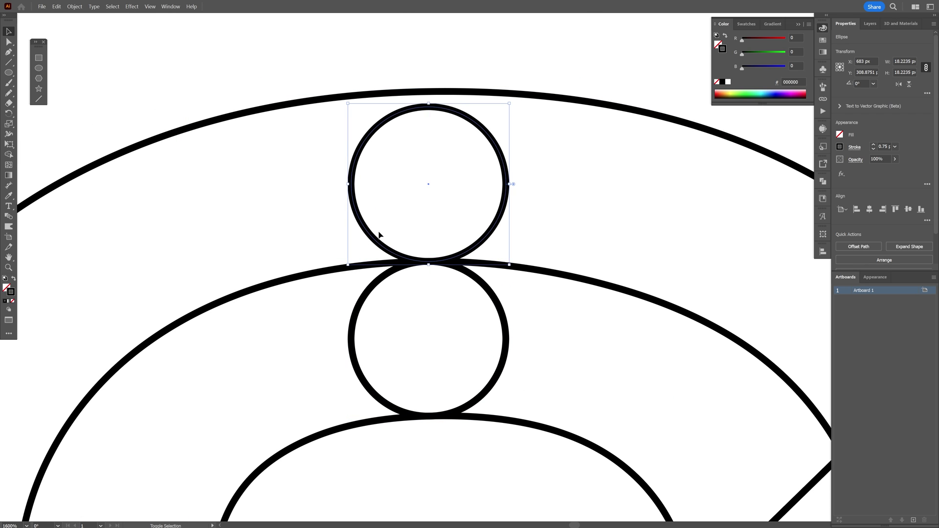
pyautogui.scroll(3, 474, 109)
pyautogui.moveTo(424, 165); pyautogui.dragTo(424, 133)
pyautogui.scroll(2, 425, 134)
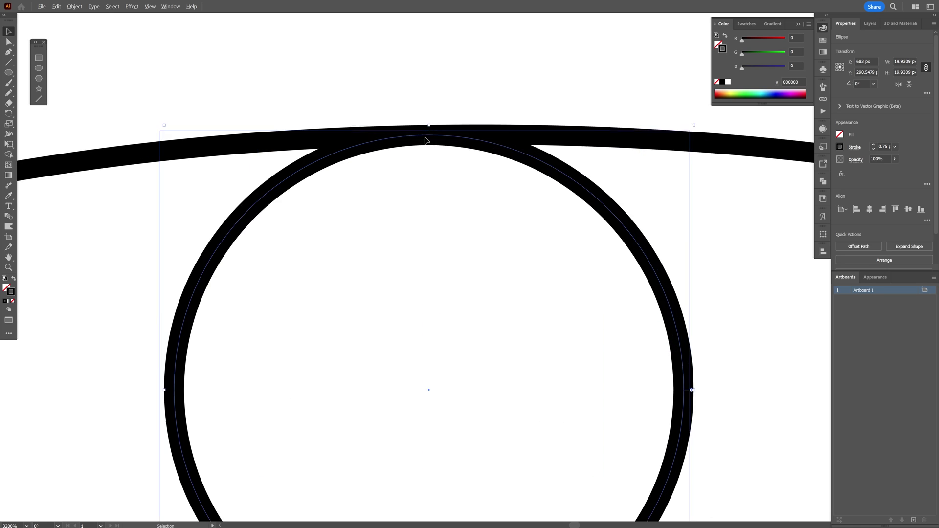
pyautogui.scroll(-4, 432, 137)
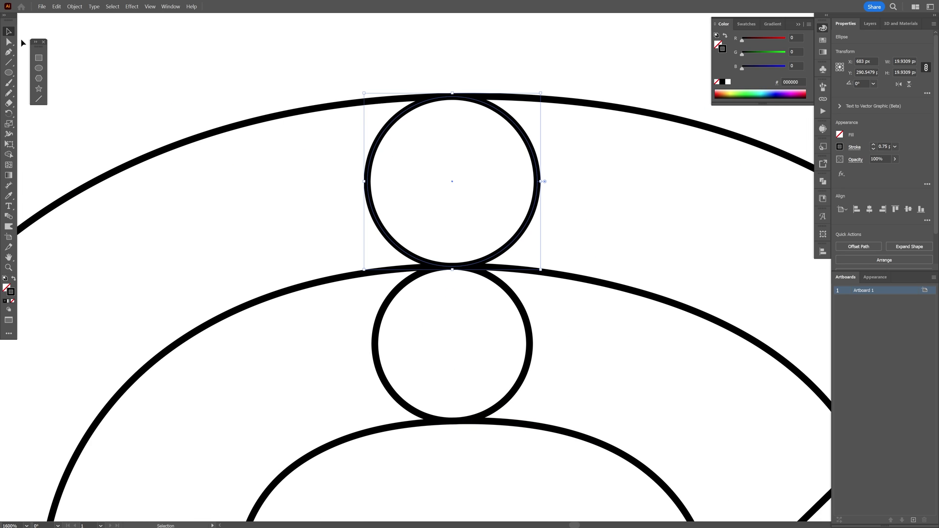
# Delete the upper circle's left anchor and the lower circle's right anchor, leaving opposite half-arcs
pyautogui.press('a')
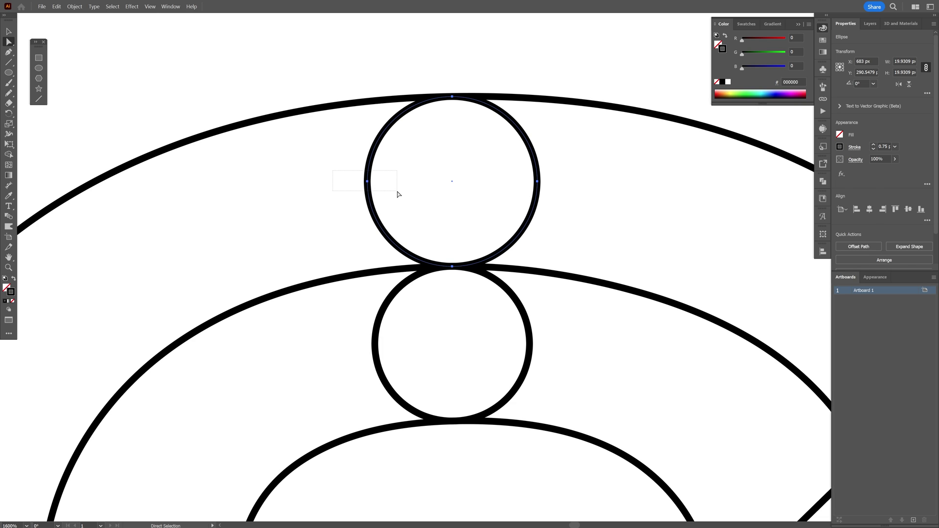
pyautogui.moveTo(397, 194); pyautogui.dragTo(399, 195)
pyautogui.moveTo(515, 365); pyautogui.dragTo(516, 364)
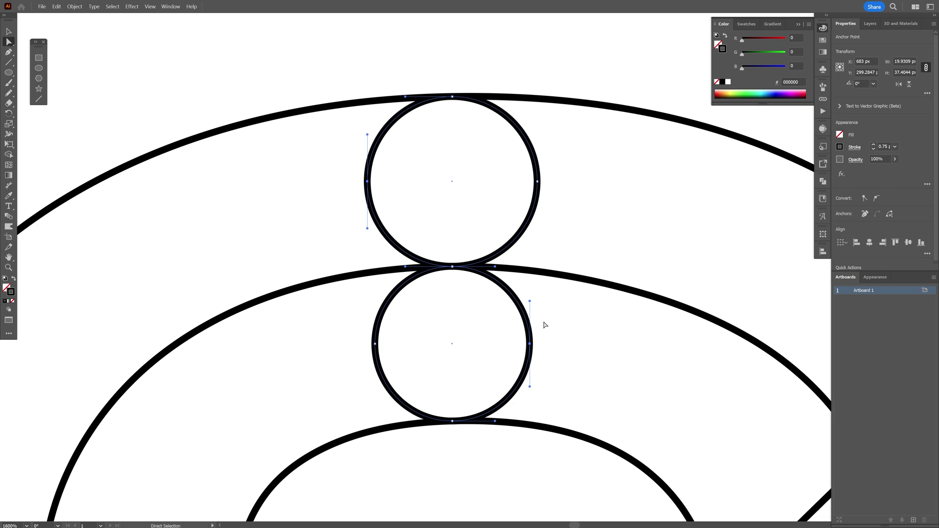
pyautogui.press('Delete')
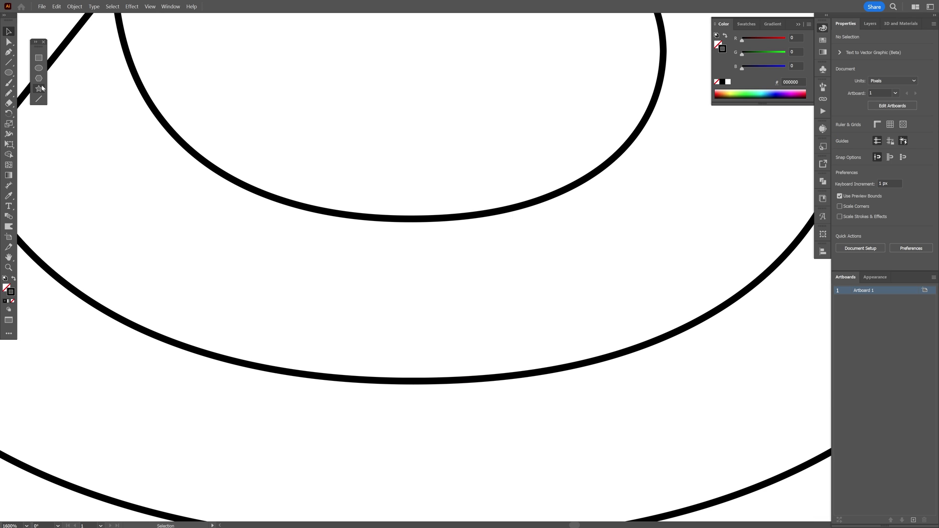
pyautogui.click(40, 69)
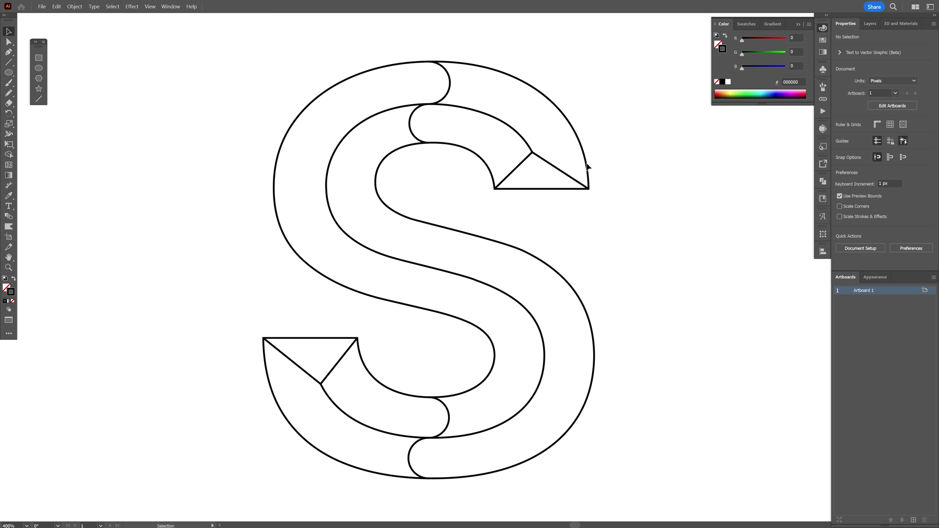
# Apply a 5 px Offset Path with Miter joins to the whole S outline
pyautogui.moveTo(587, 164); pyautogui.dragTo(649, 140)
pyautogui.hotkey('ctrl', 'z')
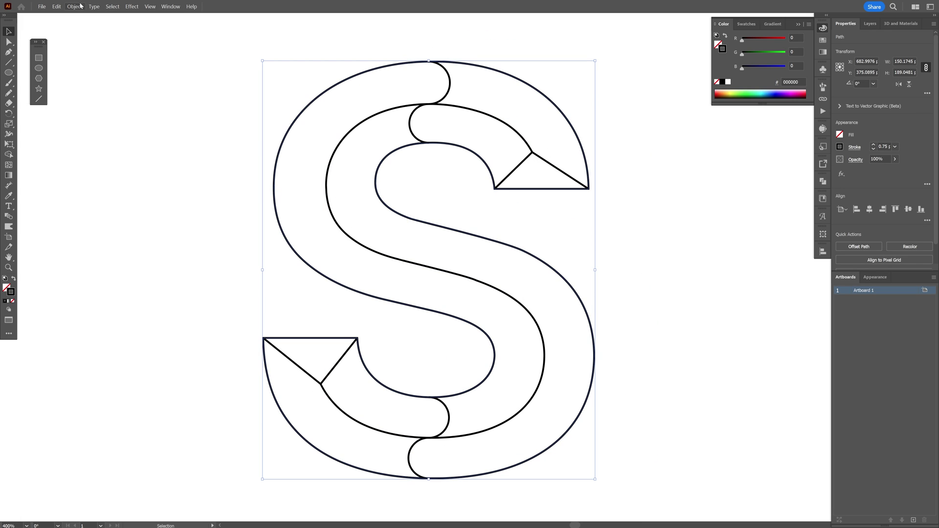
pyautogui.click(75, 6)
pyautogui.moveTo(92, 217)
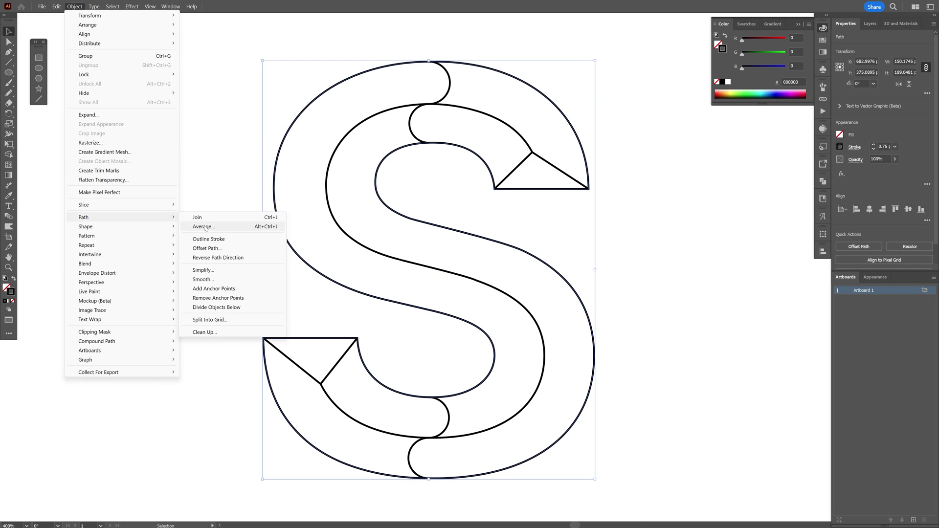
pyautogui.click(214, 249)
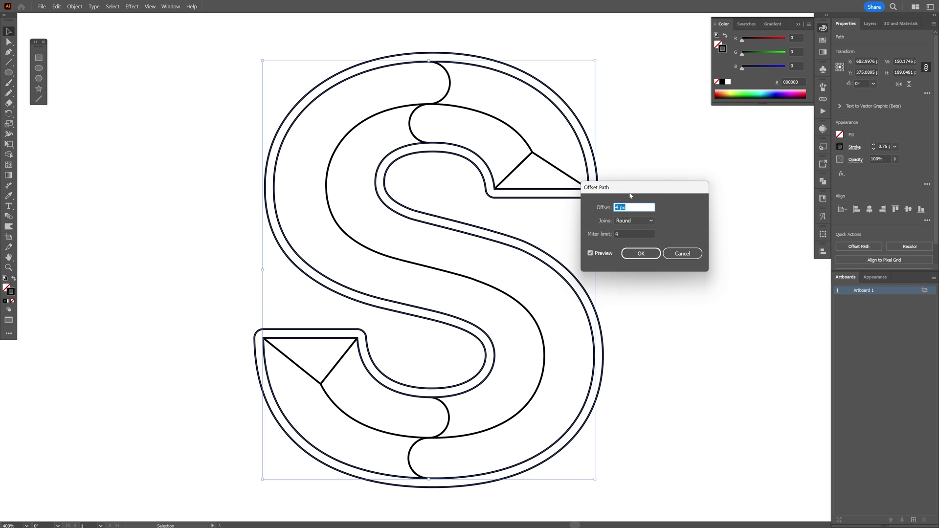
pyautogui.moveTo(634, 193); pyautogui.dragTo(670, 200)
pyautogui.click(662, 228)
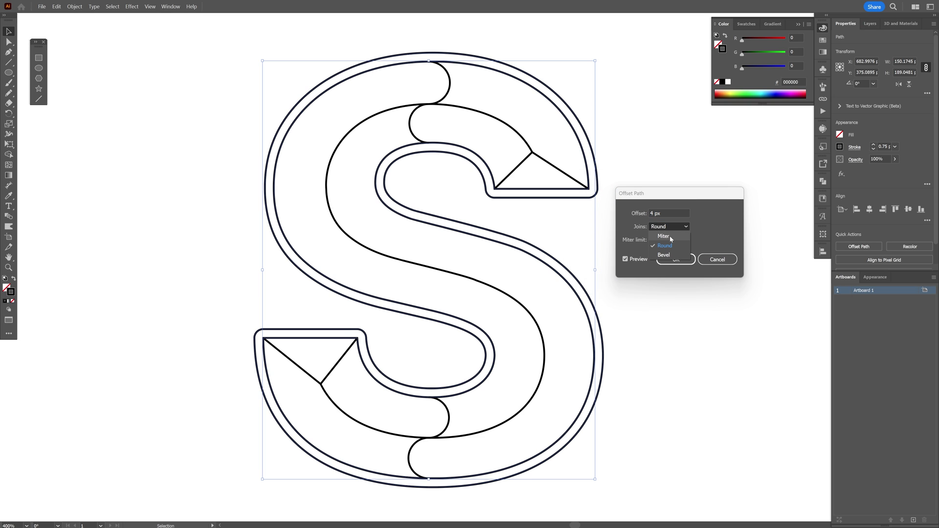
pyautogui.click(664, 237)
pyautogui.click(671, 213)
pyautogui.press('Up')
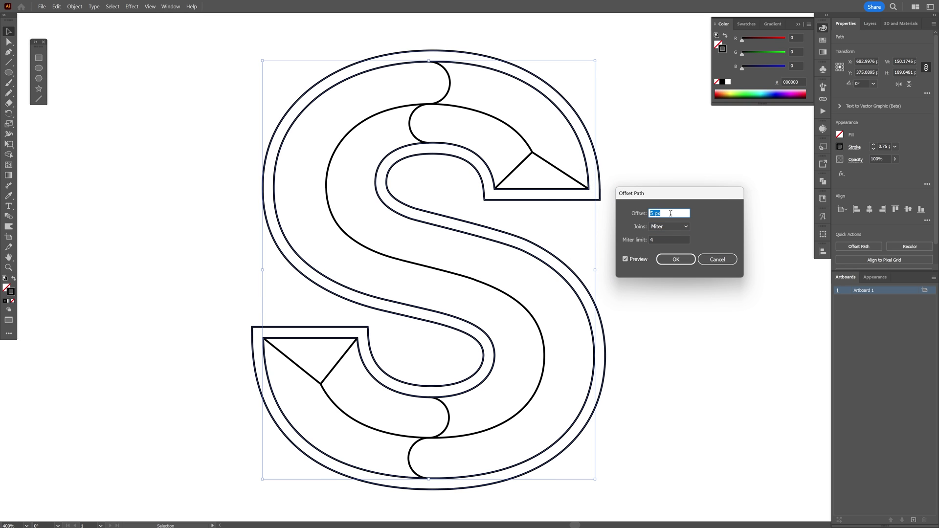
pyautogui.click(676, 259)
# Move a copy of the S to the right and undo the offset outline on it
pyautogui.moveTo(261, 195); pyautogui.dragTo(440, 186)
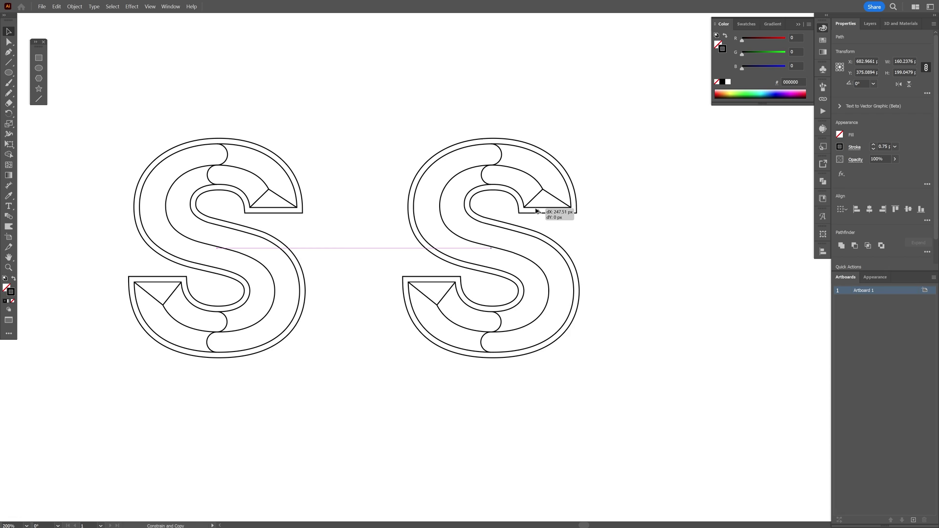
pyautogui.scroll(1, 494, 211)
pyautogui.scroll(1, 493, 211)
pyautogui.moveTo(624, 233); pyautogui.dragTo(600, 188)
pyautogui.hotkey('ctrl', 'z')
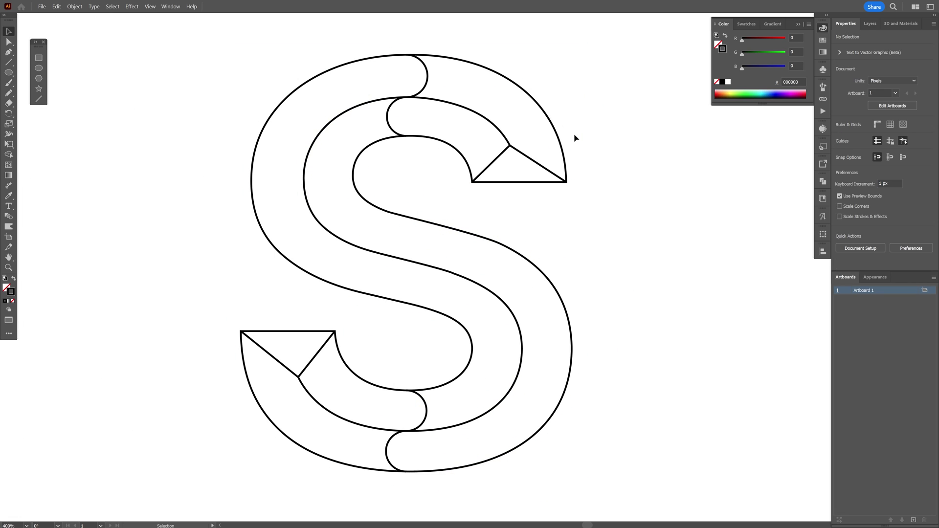
# Use Shape Builder to make each band and both triangles of the S separate shapes
pyautogui.moveTo(694, 472); pyautogui.dragTo(191, 65)
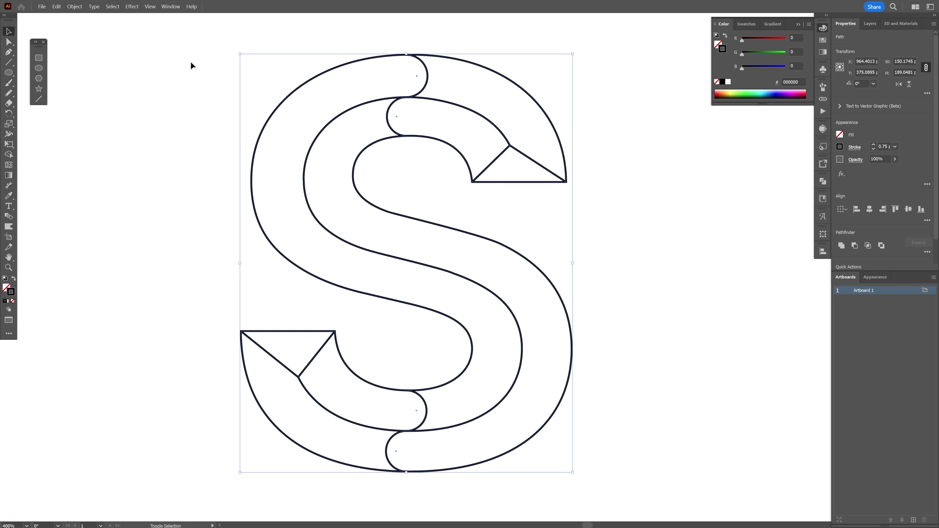
pyautogui.hotkey('shift', 'm')
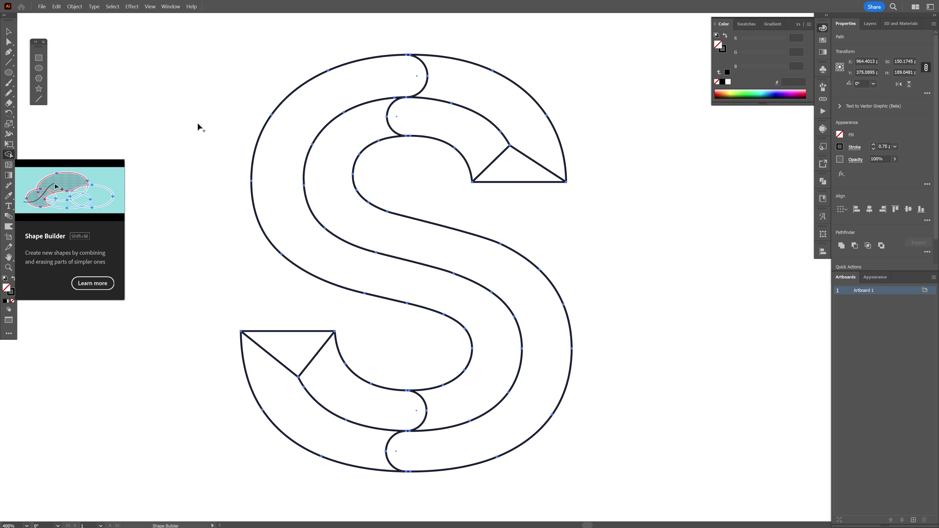
pyautogui.click(301, 123)
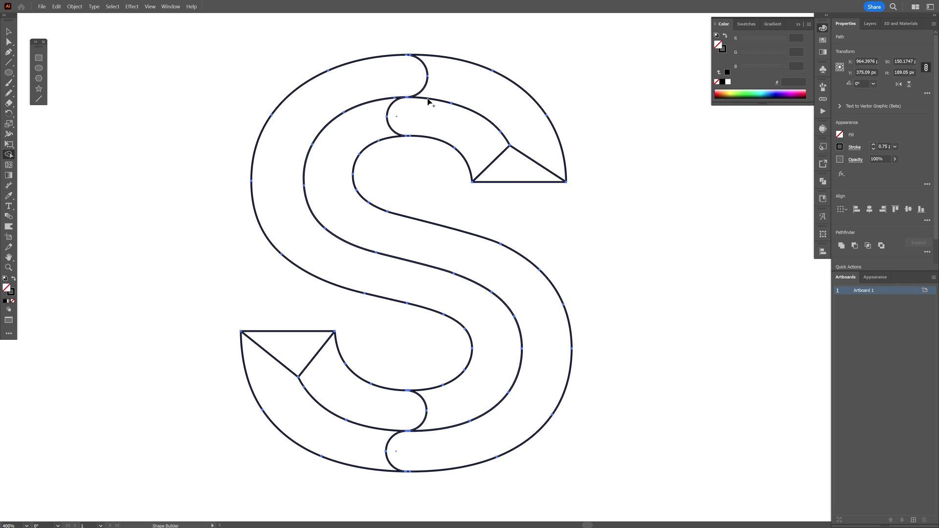
pyautogui.click(461, 91)
pyautogui.click(474, 130)
pyautogui.click(524, 173)
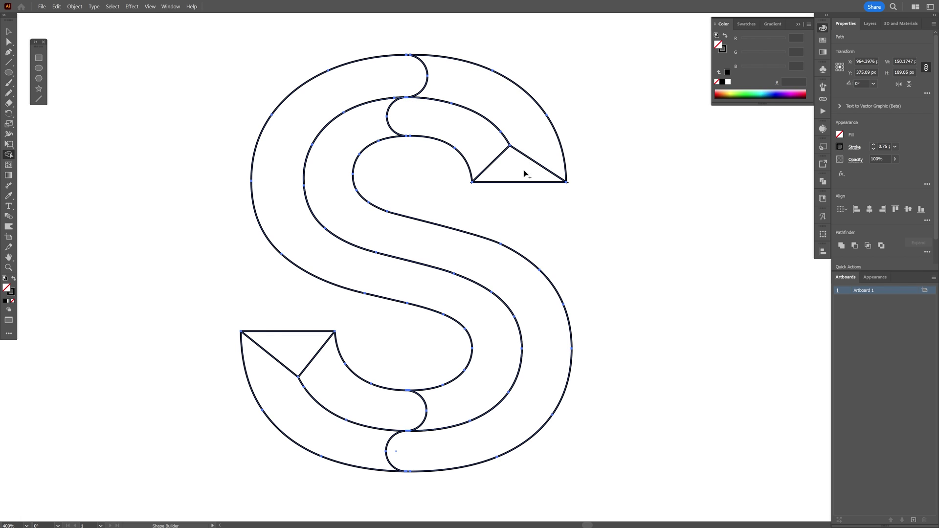
pyautogui.click(366, 138)
pyautogui.click(401, 405)
pyautogui.click(359, 440)
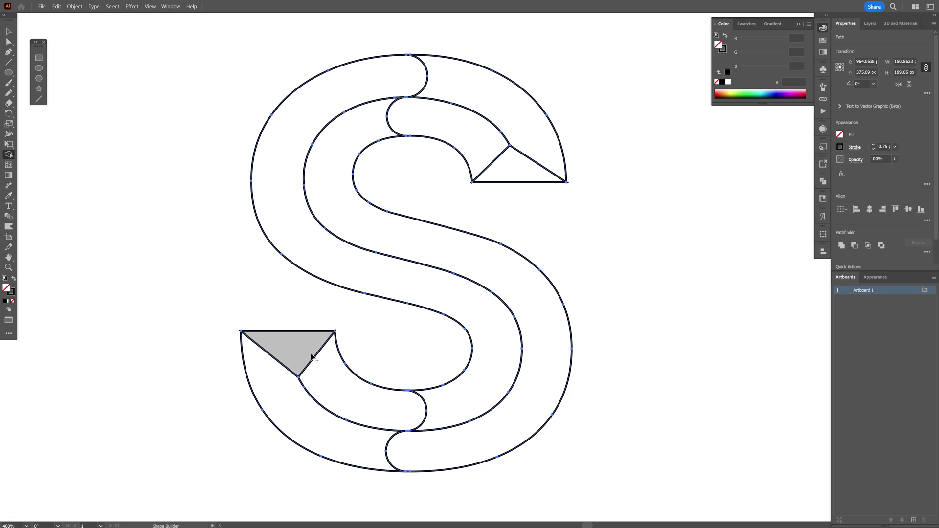
pyautogui.click(306, 356)
pyautogui.press('v')
pyautogui.click(705, 465)
# Swap fill and stroke on all S pieces, then select individual bands for purple fills
pyautogui.hotkey('ctrl', 'a')
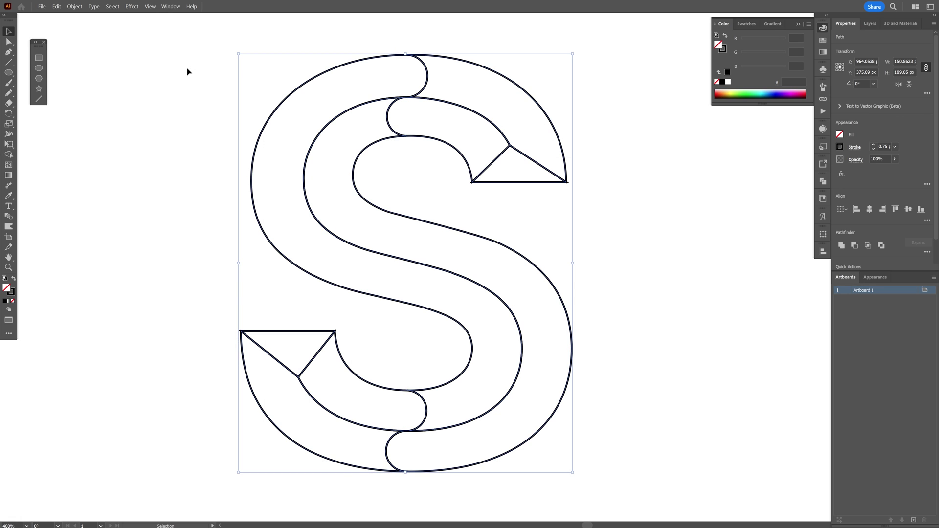
pyautogui.click(15, 279)
pyautogui.click(342, 195)
pyautogui.click(430, 123)
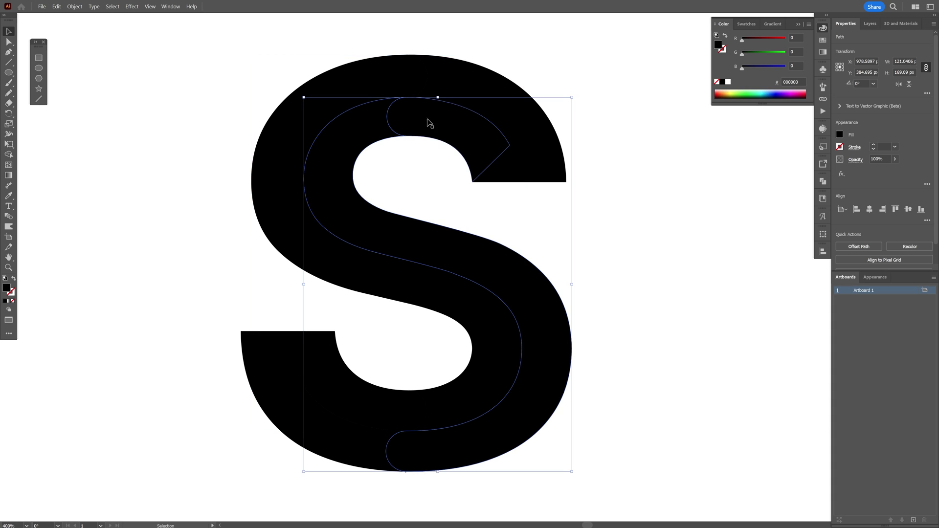
pyautogui.click(430, 123)
# Bring the offset-outlined S to the front and slide it horizontally onto the purple S
pyautogui.click(494, 93)
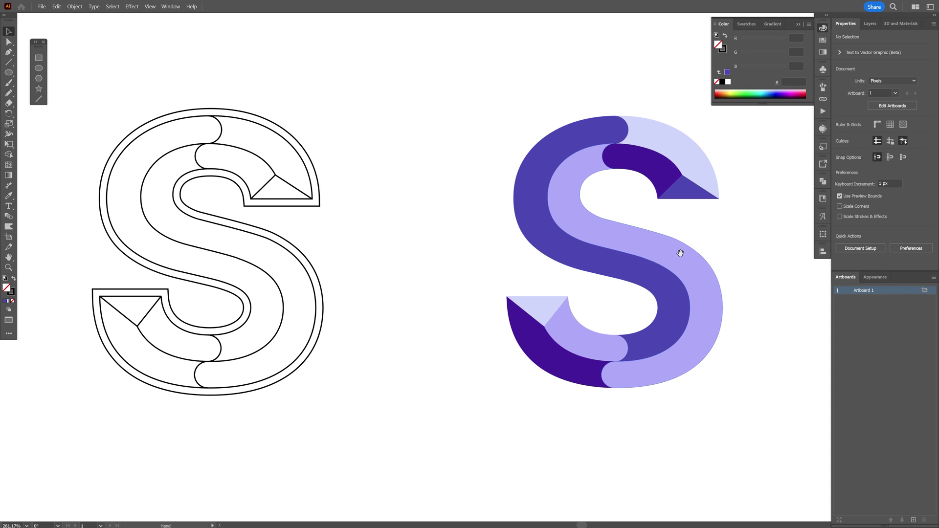
pyautogui.moveTo(98, 381); pyautogui.dragTo(115, 405)
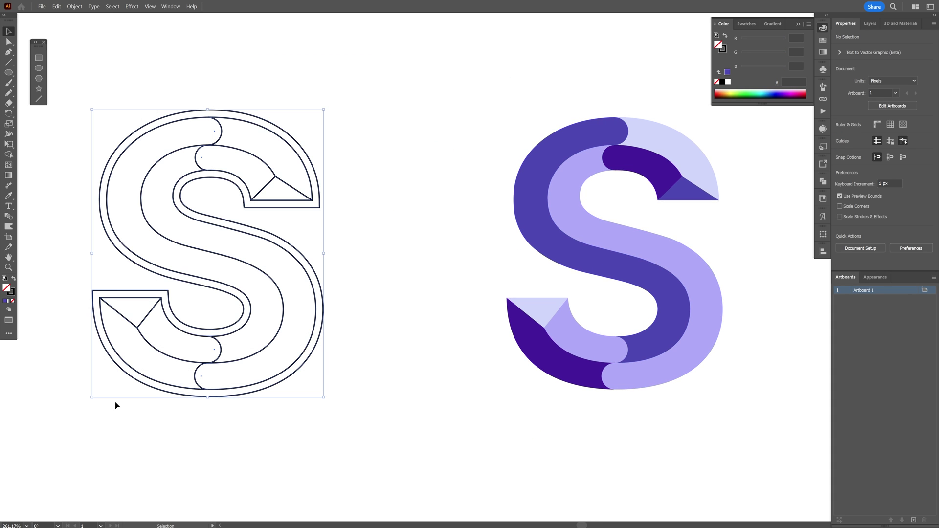
pyautogui.rightClick(214, 152)
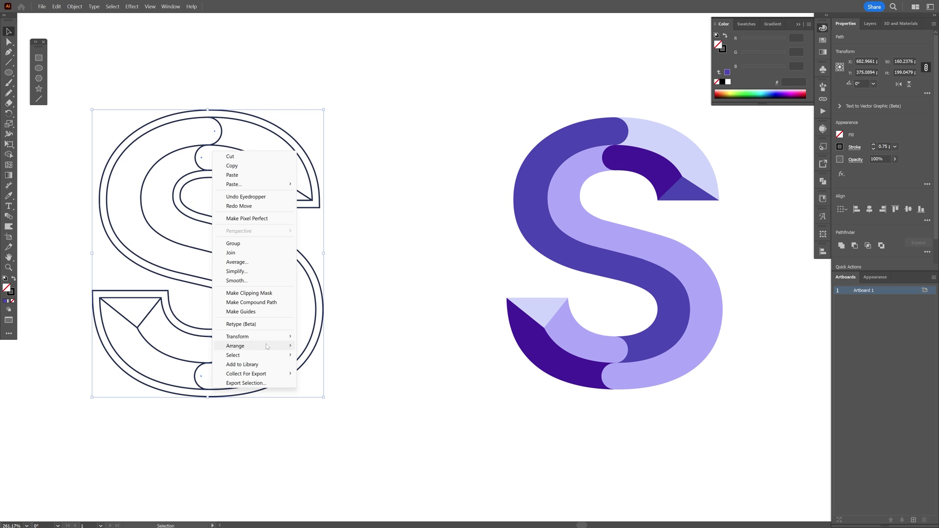
pyautogui.moveTo(266, 345)
pyautogui.click(334, 346)
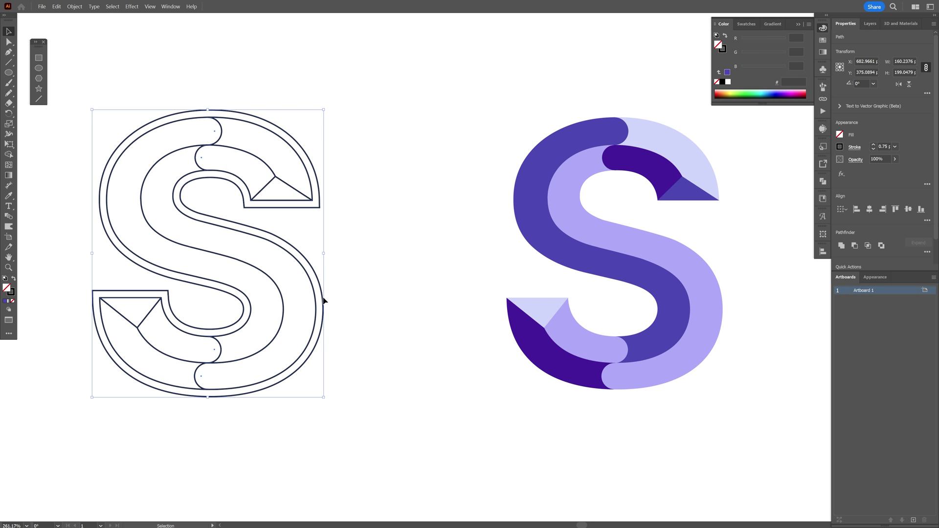
pyautogui.moveTo(324, 300); pyautogui.dragTo(732, 319)
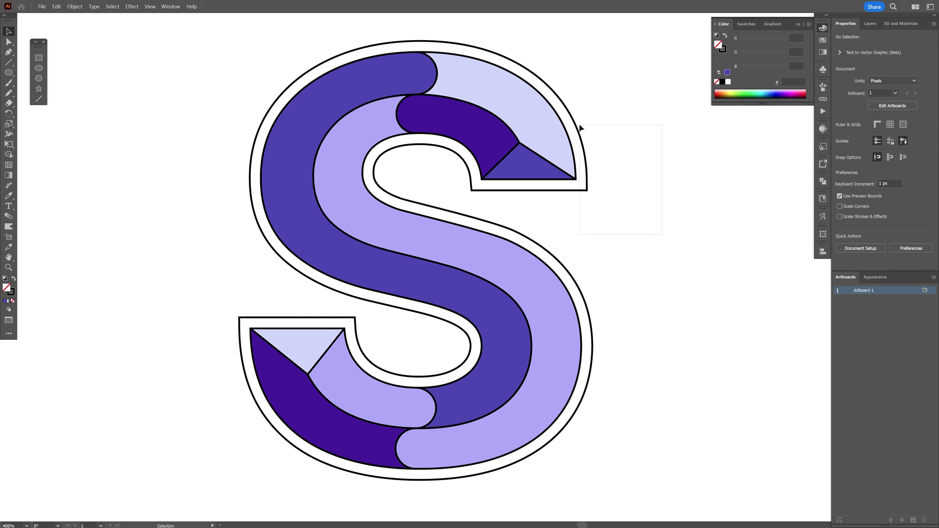
# Fill the offset S with solid black, no stroke, and send it behind the purple facets
pyautogui.click(580, 127)
pyautogui.click(14, 279)
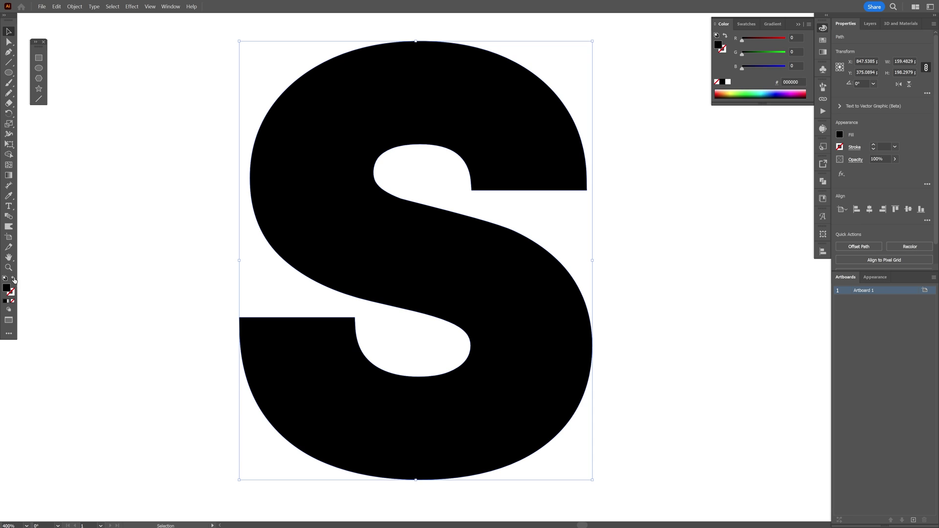
pyautogui.rightClick(403, 254)
pyautogui.moveTo(434, 468)
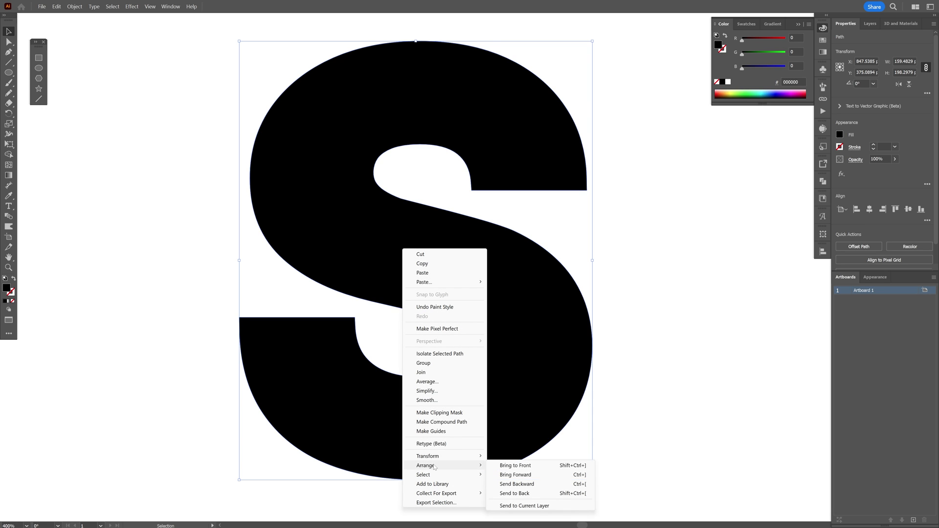
pyautogui.click(540, 494)
pyautogui.scroll(-2, 606, 350)
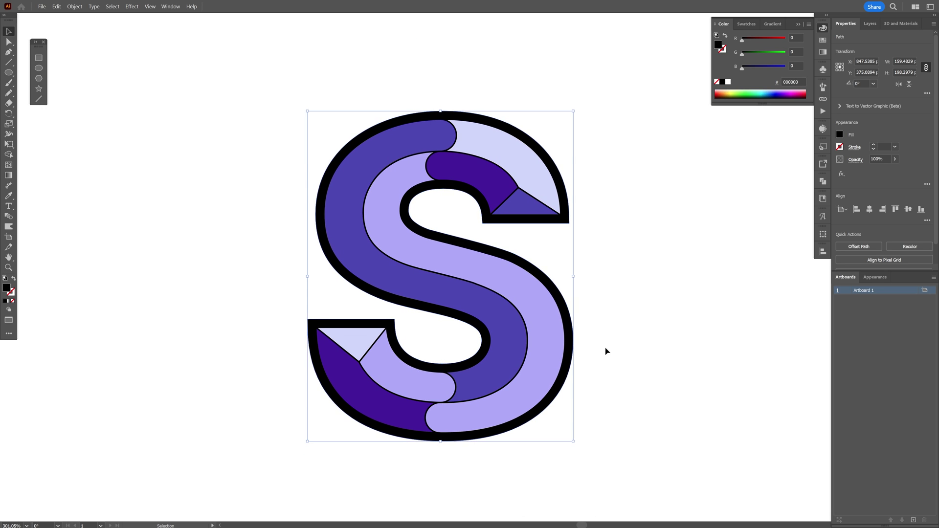
pyautogui.click(606, 350)
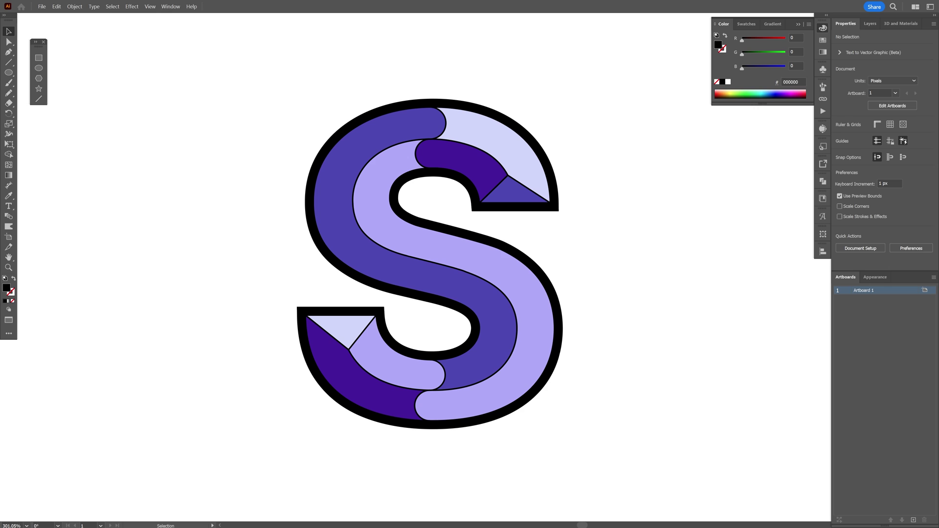